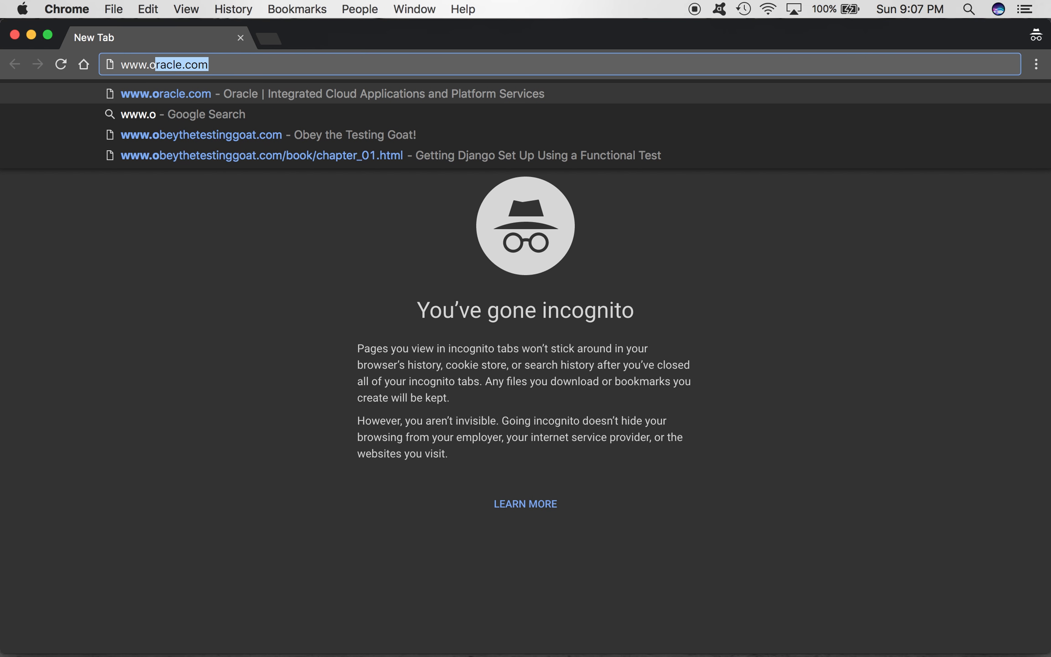
pyautogui.press('Return')
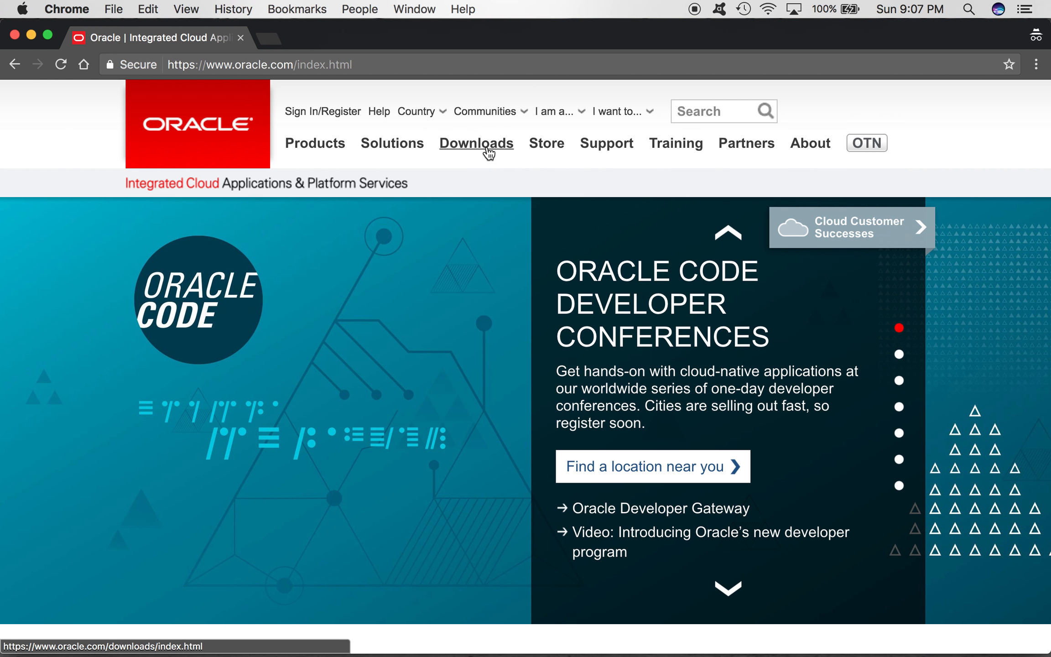
pyautogui.moveTo(484, 150)
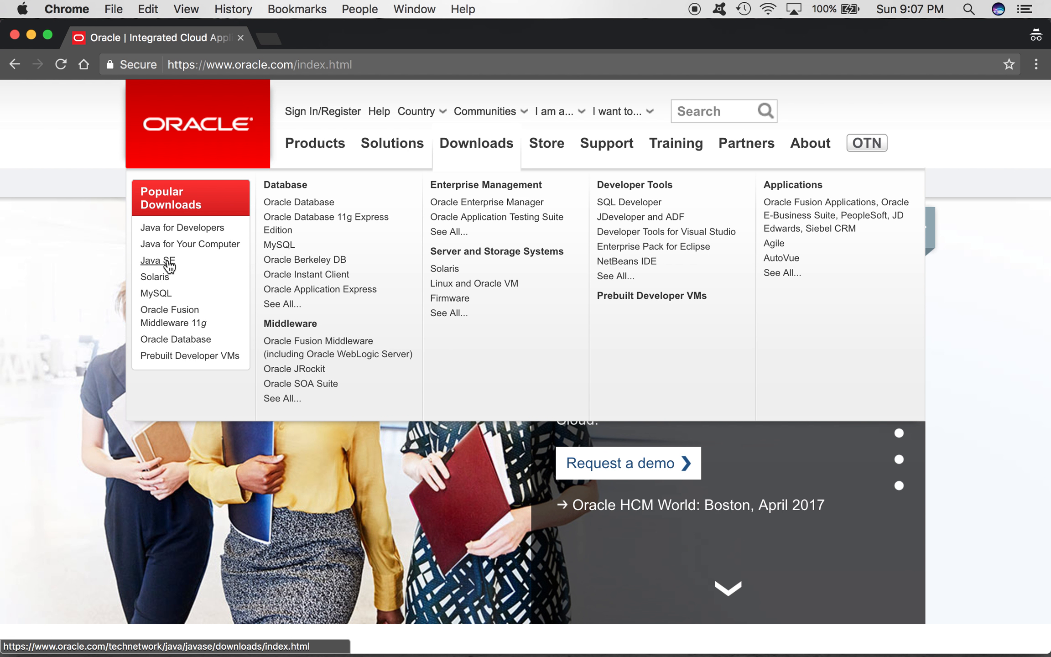
pyautogui.click(168, 262)
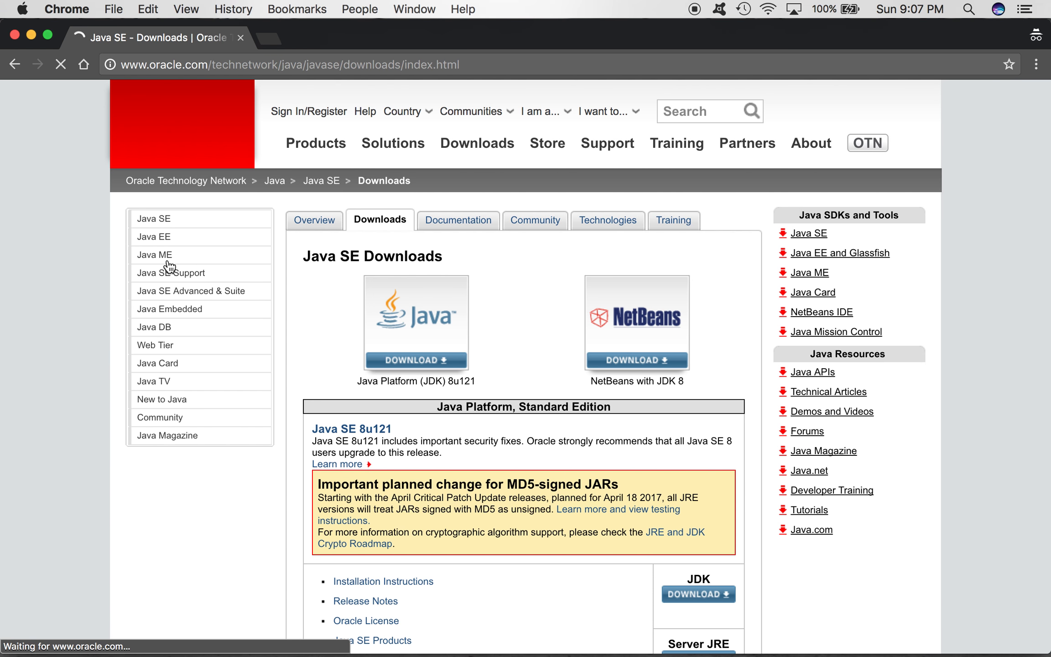
pyautogui.scroll(-5, 629, 460)
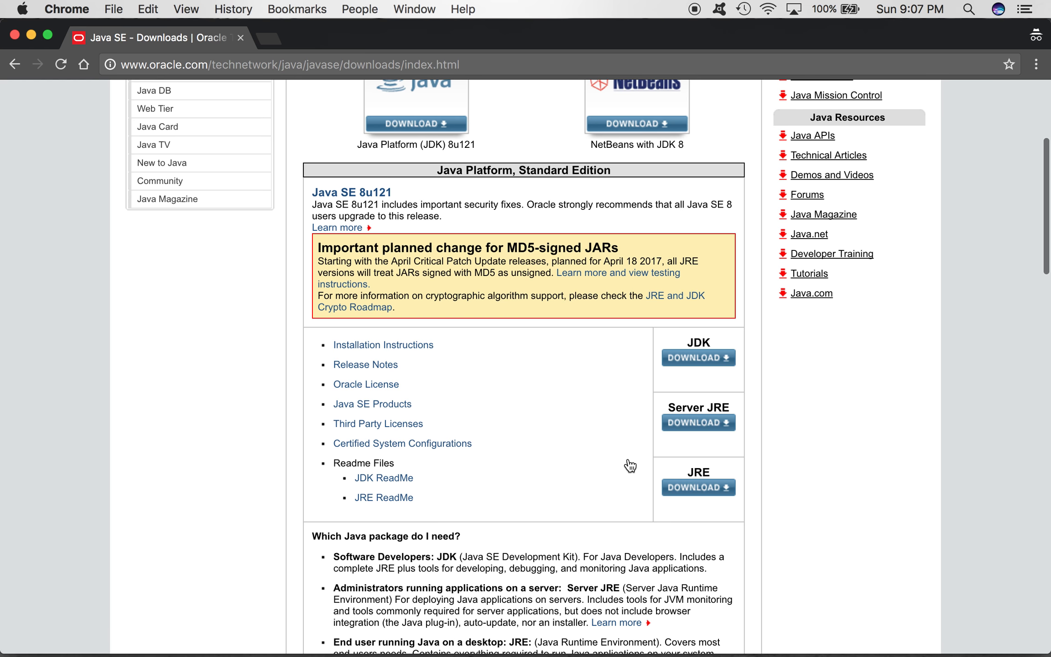
pyautogui.click(701, 360)
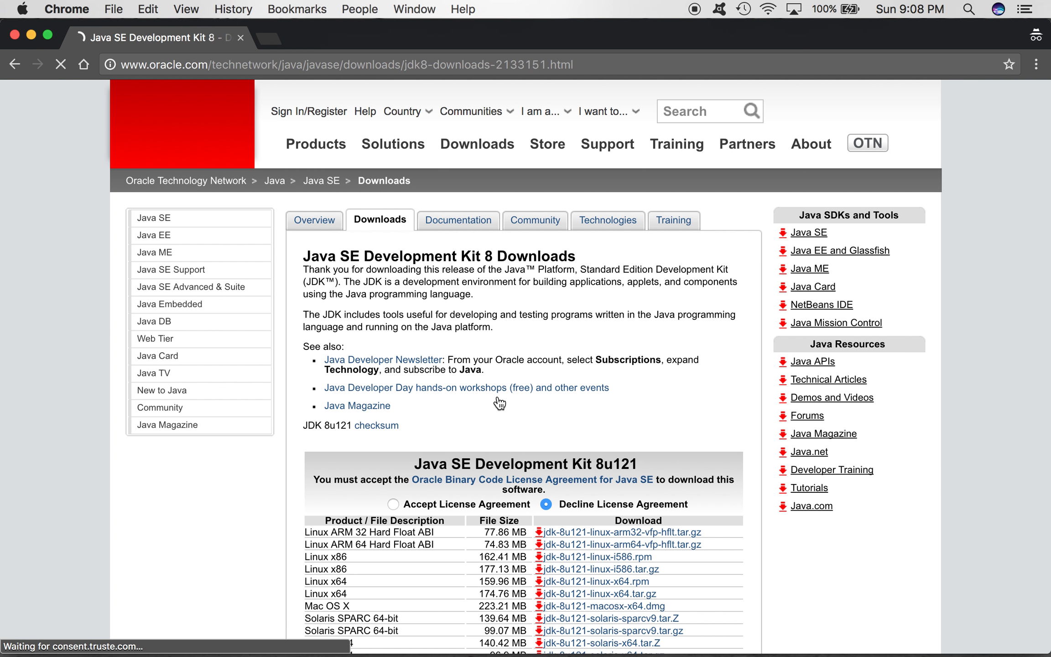
# Step: Accept the license agreement for Java SE Development Kit 8u121
pyautogui.scroll(-5, 499, 403)
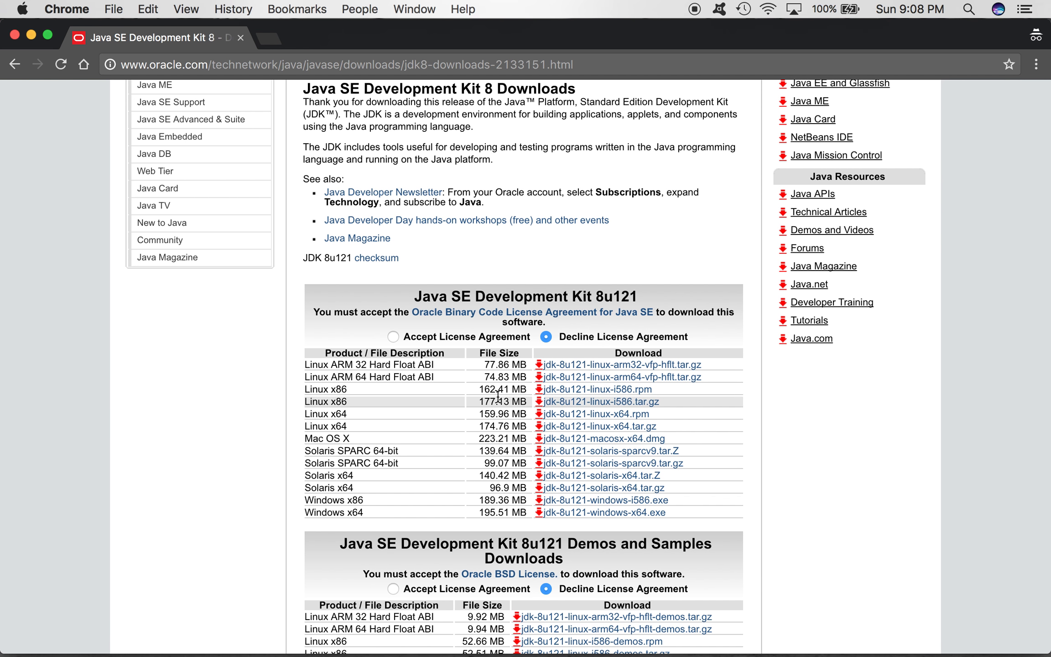
pyautogui.moveTo(417, 297); pyautogui.dragTo(645, 291)
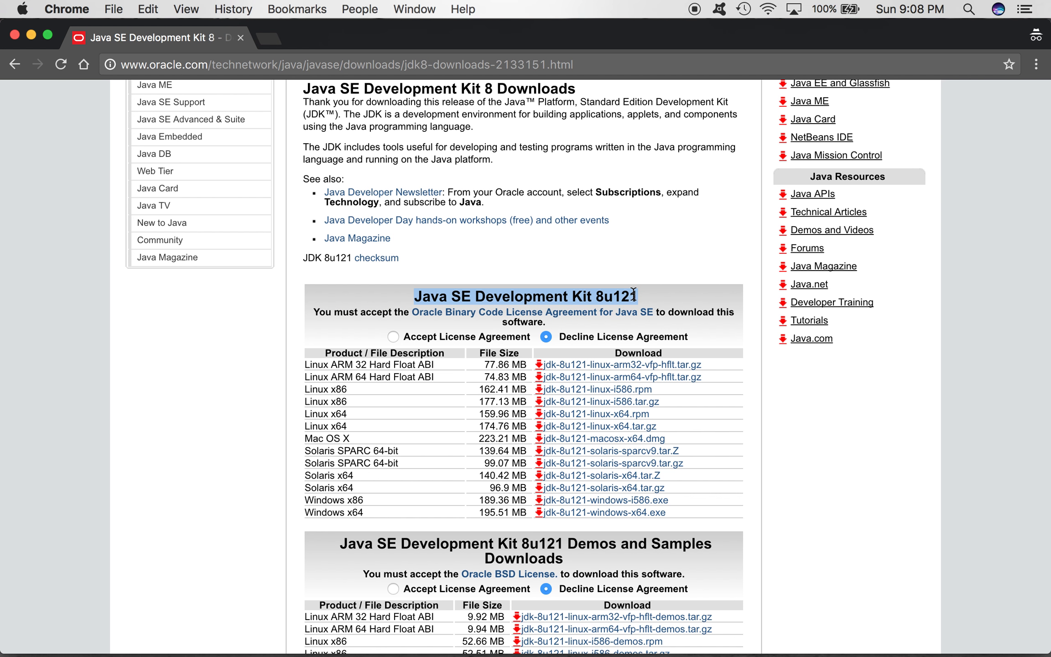
pyautogui.click(393, 338)
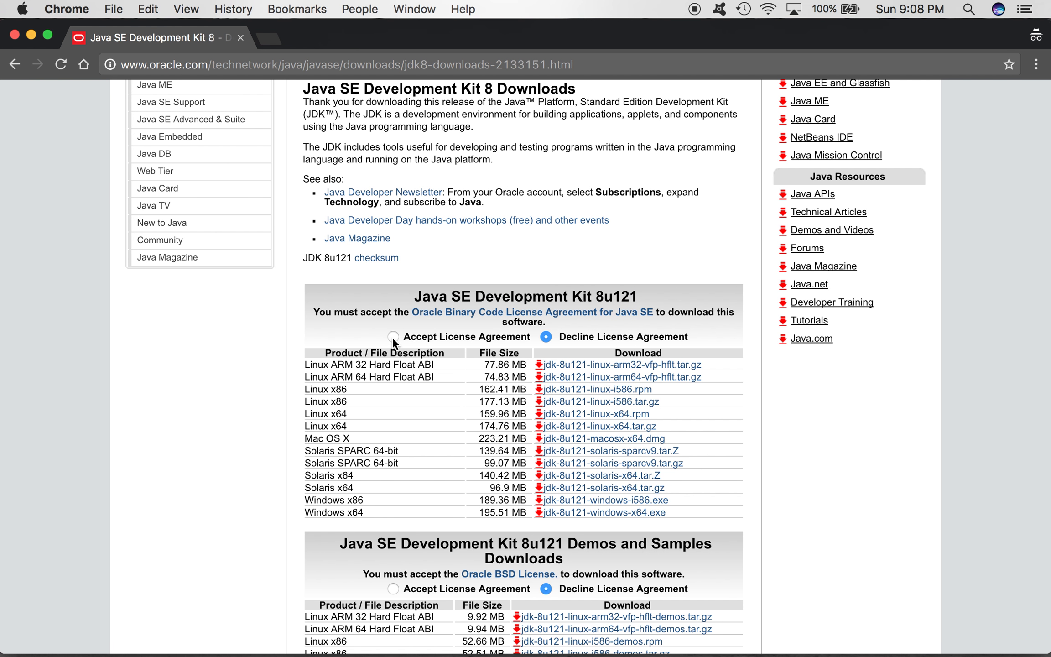
pyautogui.click(392, 337)
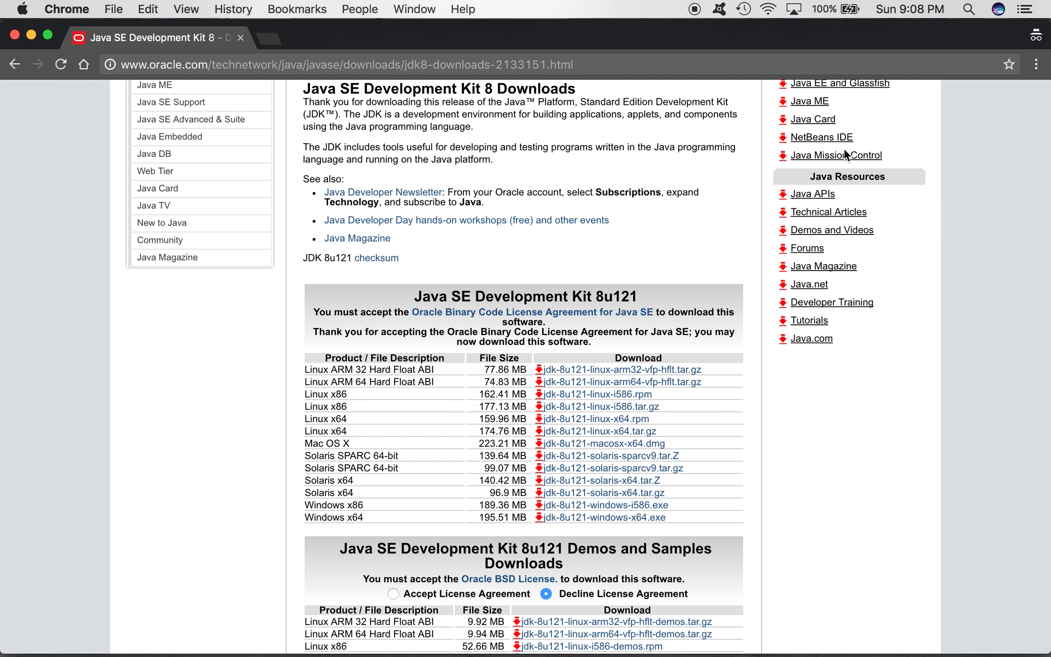
# Step: Switch to Terminal and run javac to check that the Java compiler is installed
pyautogui.click(968, 8)
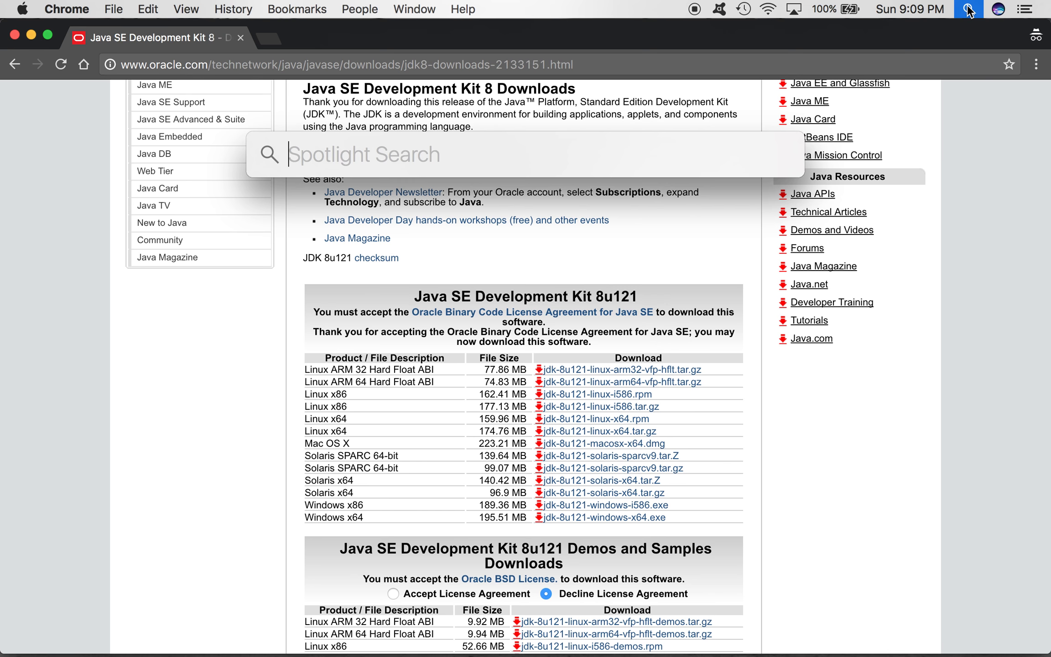
pyautogui.write('ter')
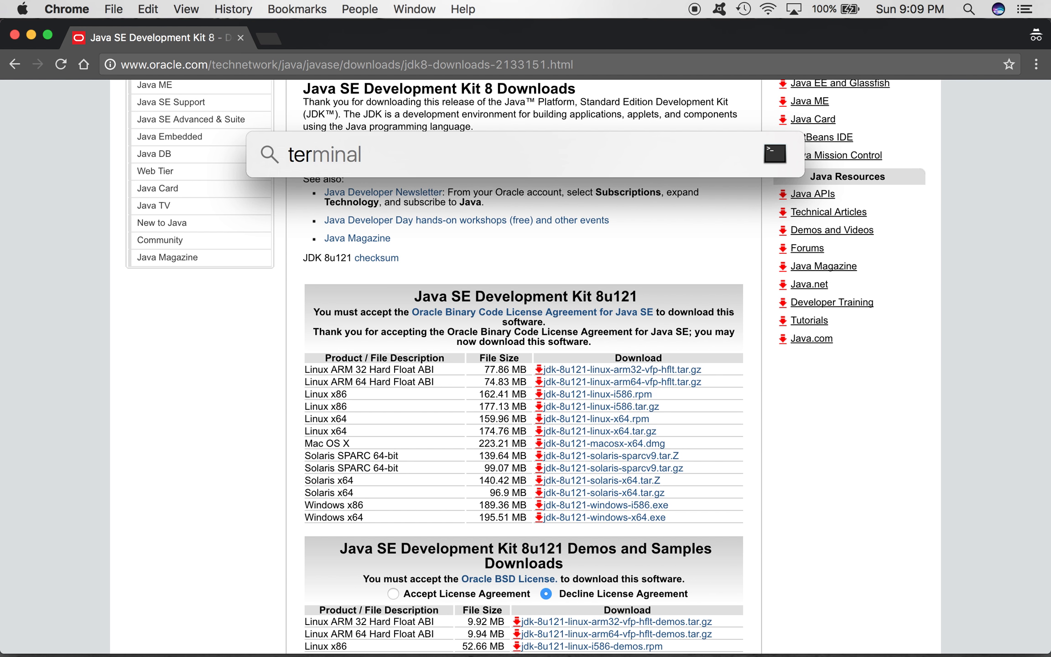
pyautogui.press('Return')
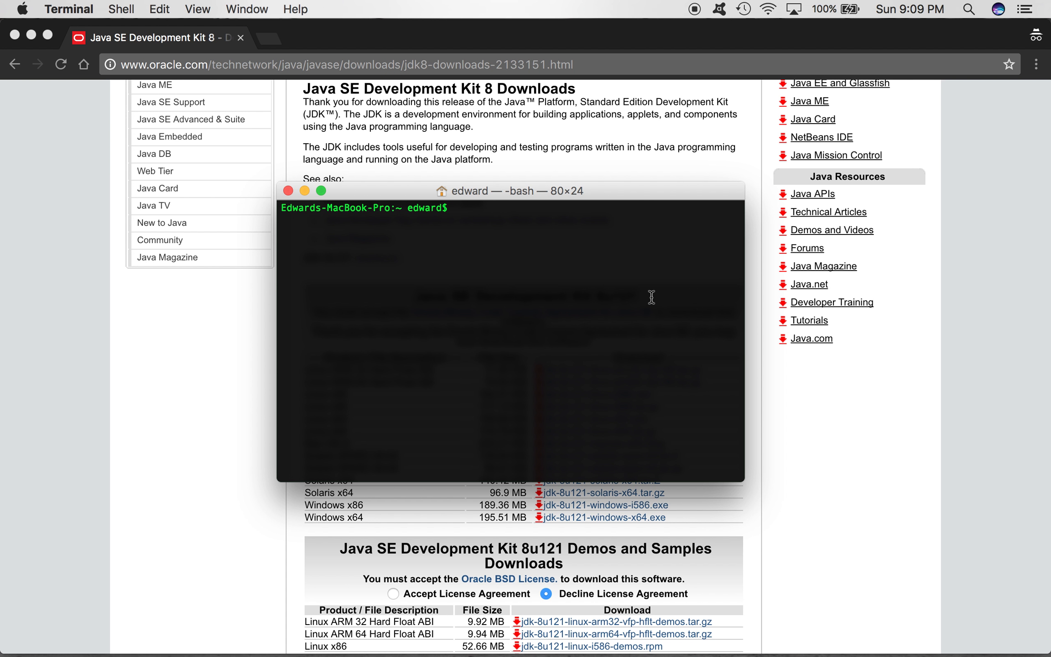
pyautogui.write('javac')
pyautogui.press('Return')
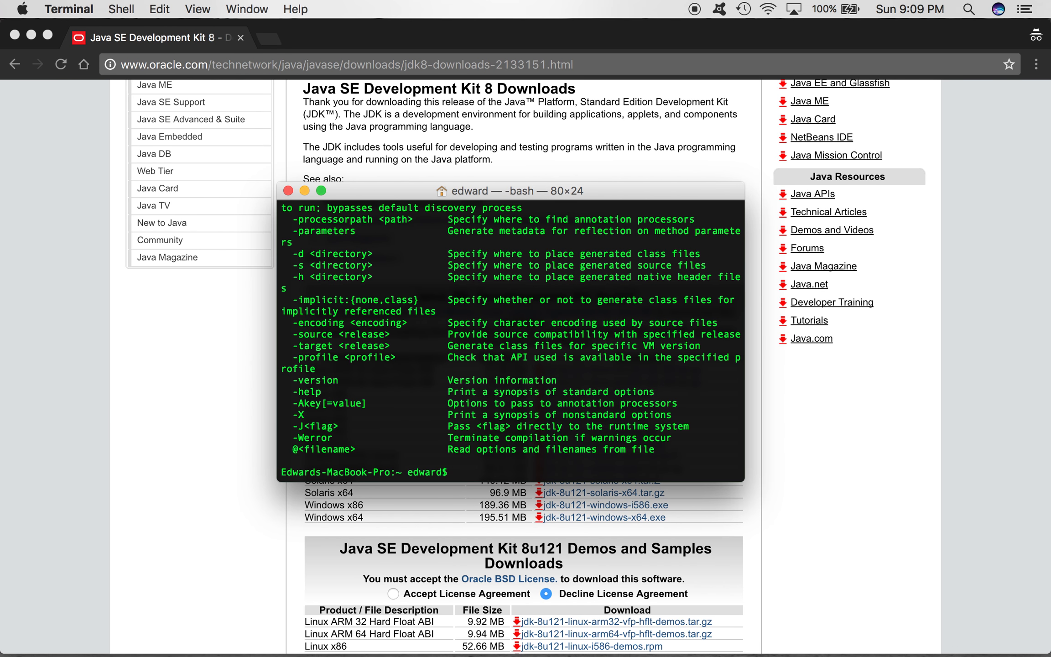
# Step: Look through the javac usage output and its list of options in the terminal
pyautogui.scroll(5, 426, 401)
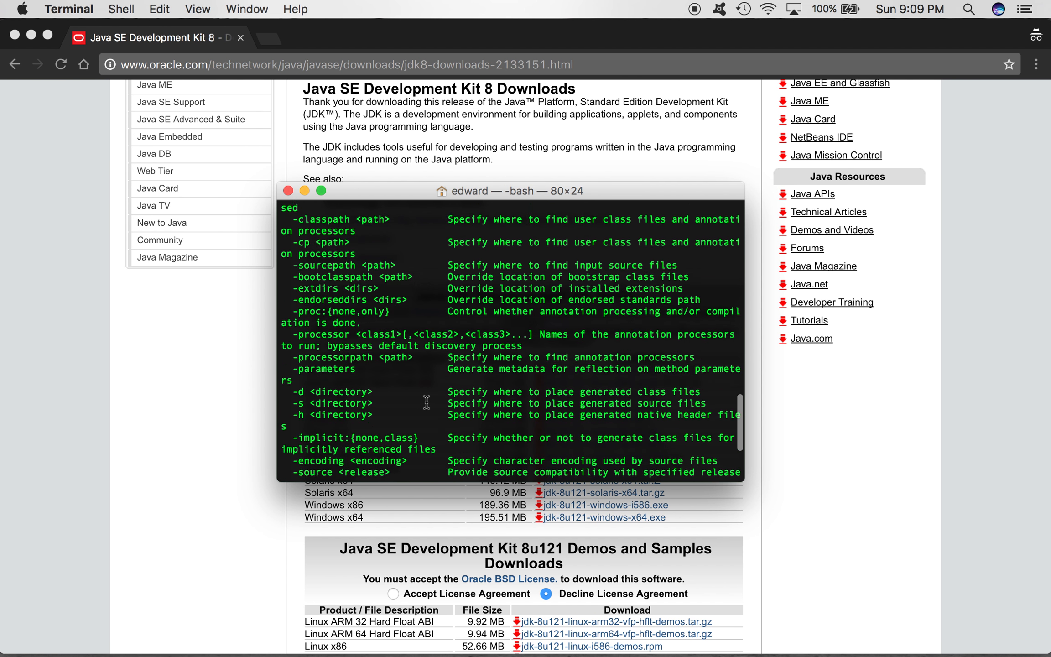
pyautogui.scroll(6, 427, 402)
pyautogui.moveTo(294, 348); pyautogui.dragTo(368, 428)
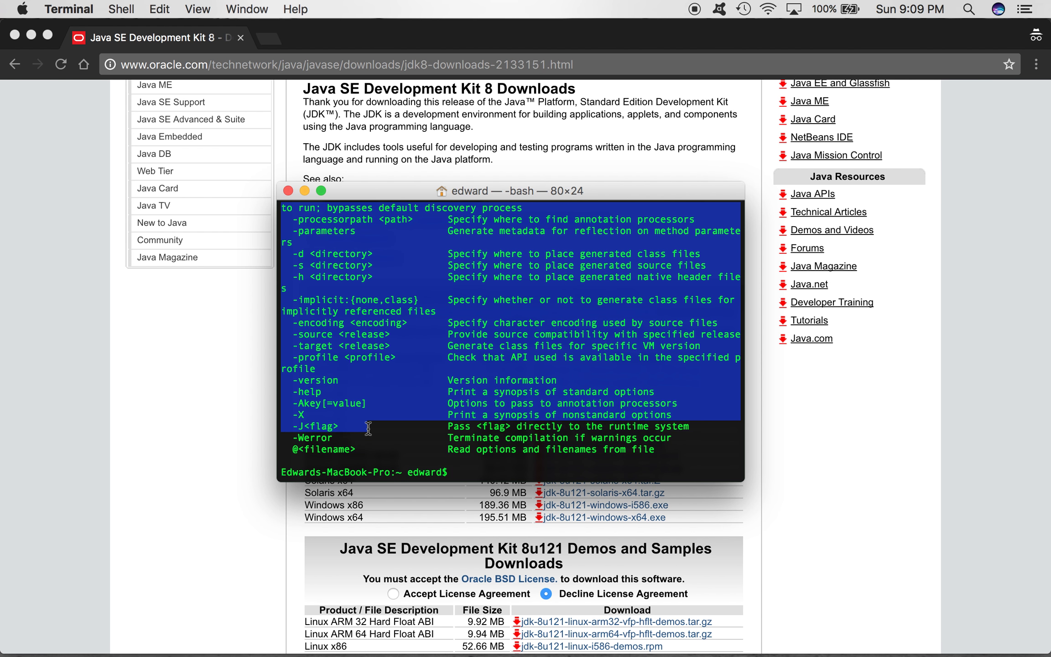
pyautogui.scroll(10, 368, 429)
pyautogui.click(318, 387)
pyautogui.scroll(-4, 316, 387)
pyautogui.moveTo(287, 252); pyautogui.dragTo(358, 525)
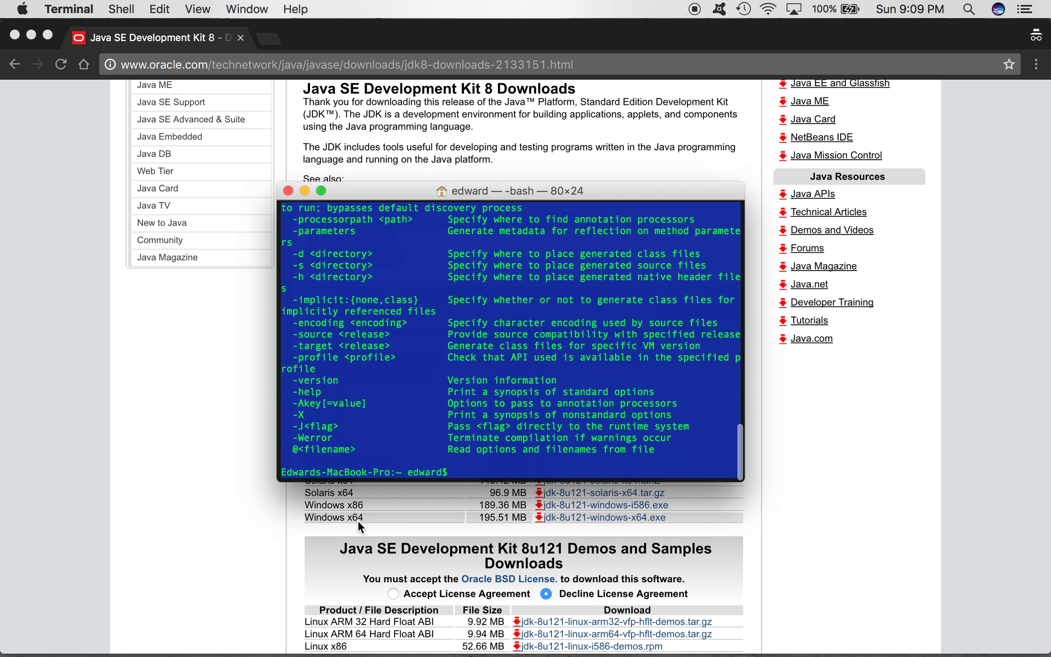
pyautogui.click(480, 449)
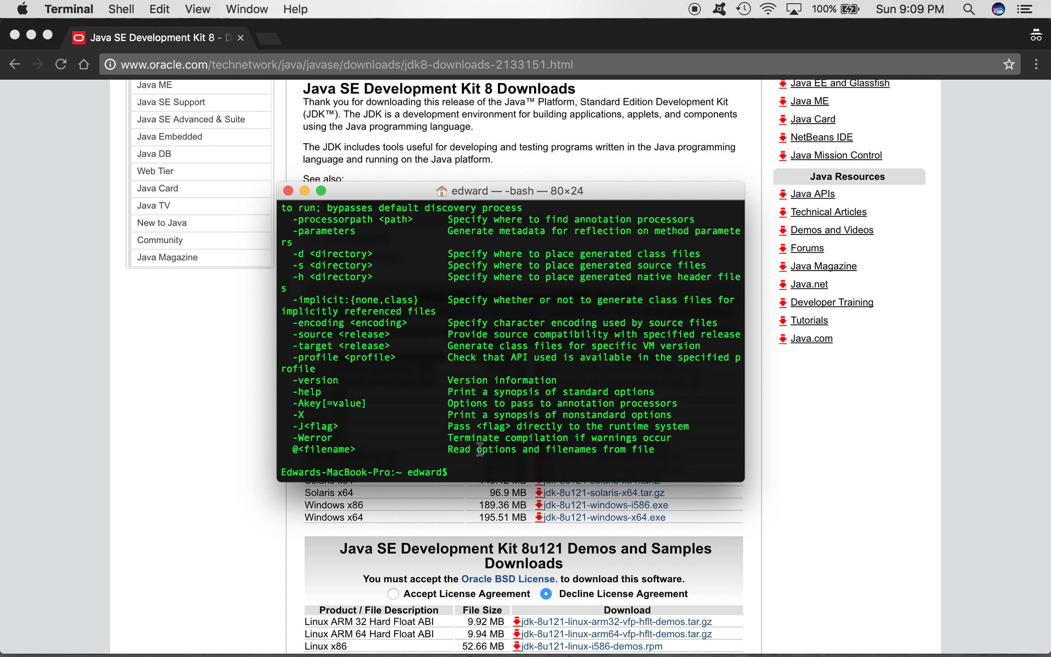
# Step: Clear the terminal output and switch back to Chrome with the JDK download page
pyautogui.write('clear')
pyautogui.press('Return')
pyautogui.click(185, 456)
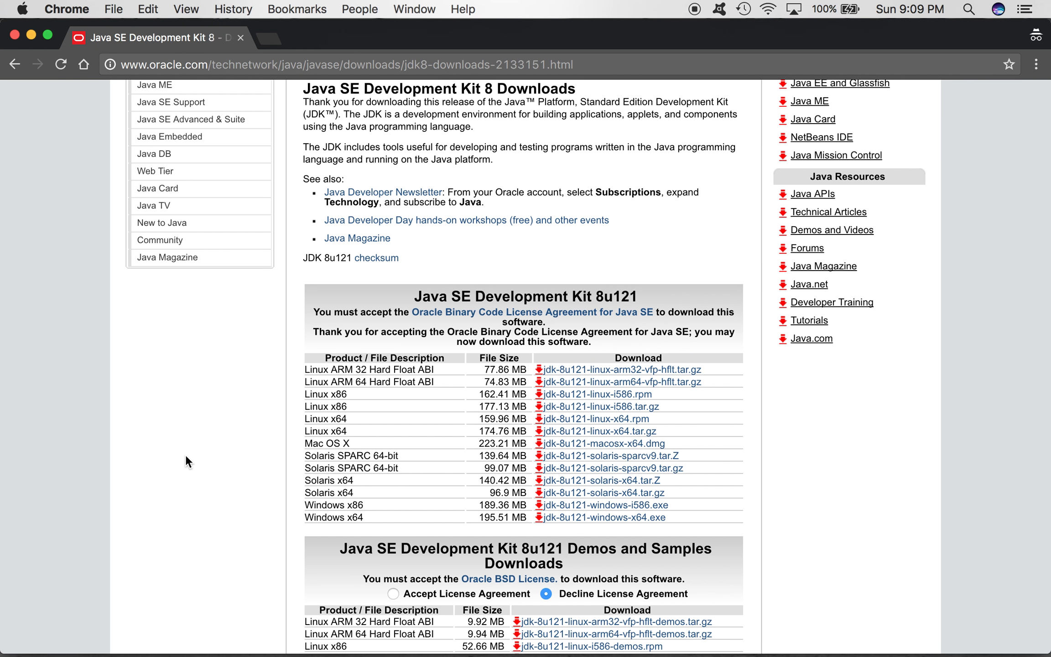
# Step: Search Google for "intellij idea"
pyautogui.click(437, 66)
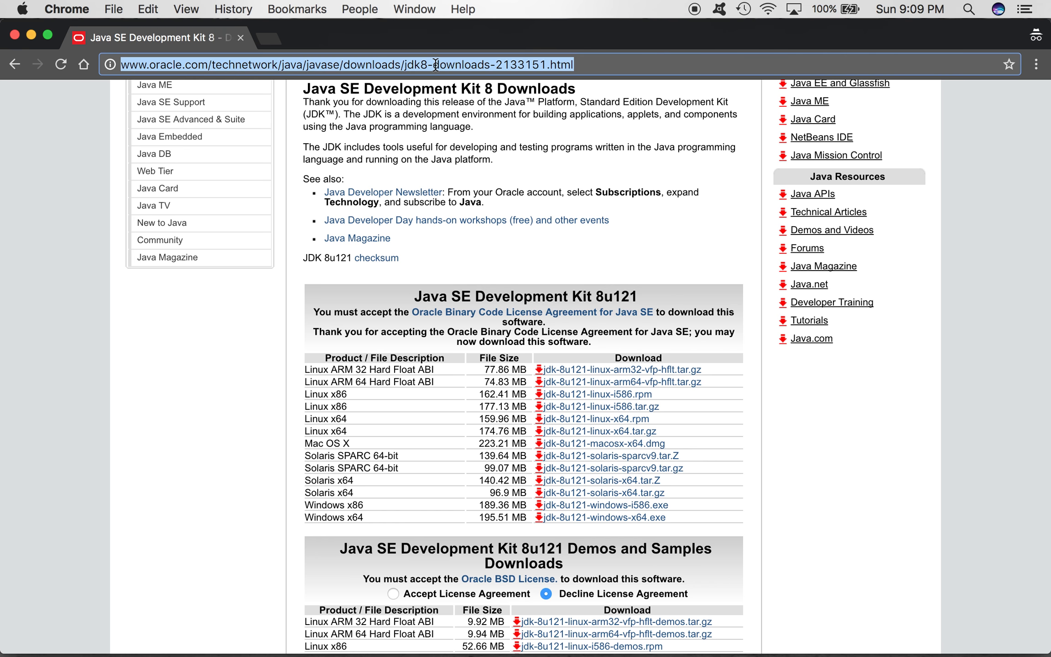
pyautogui.write('intellij ')
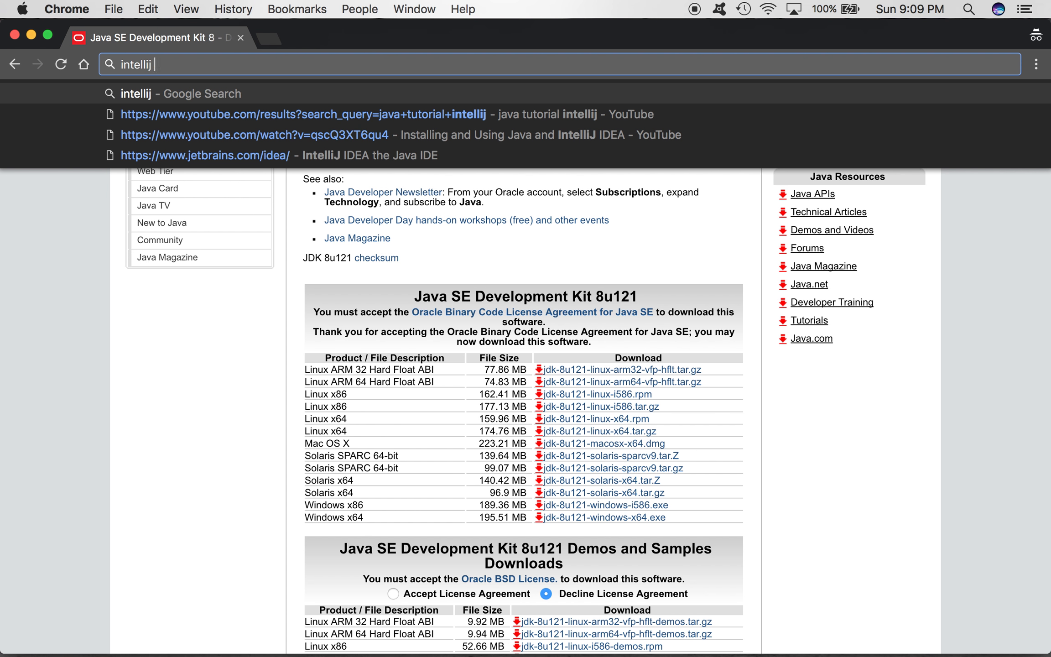
pyautogui.write('ide')
pyautogui.press('BackSpace')
pyautogui.press('BackSpace')
pyautogui.press('BackSpace')
pyautogui.write('idea')
pyautogui.press('Return')
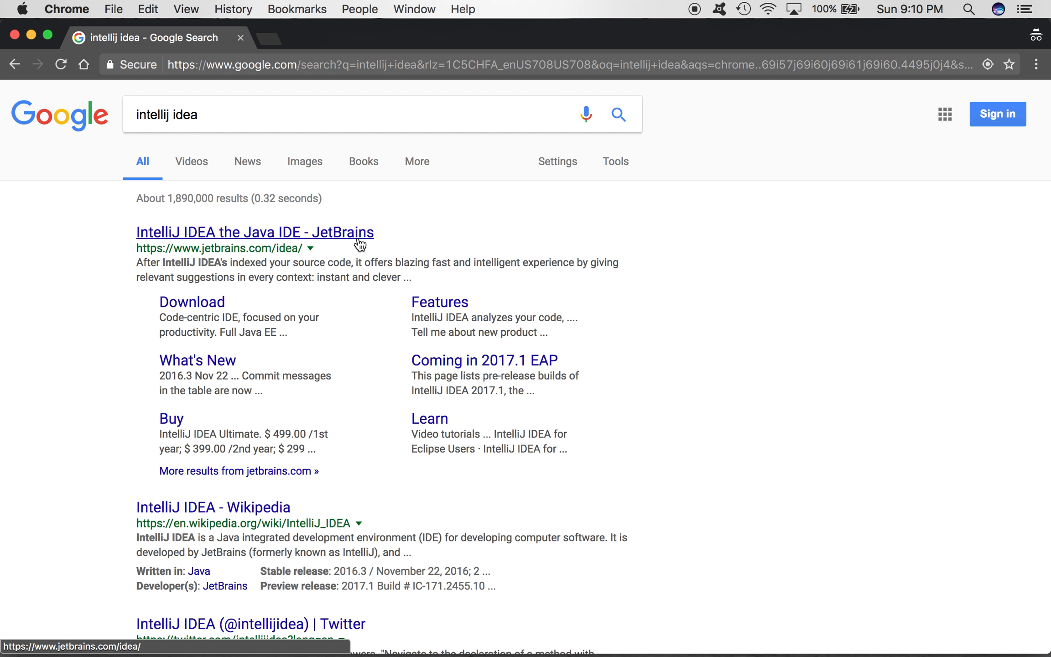
# Step: Open the JetBrains IntelliJ IDEA site, go to its download edition choices and dismiss the cookie notice
pyautogui.moveTo(417, 234); pyautogui.dragTo(134, 230)
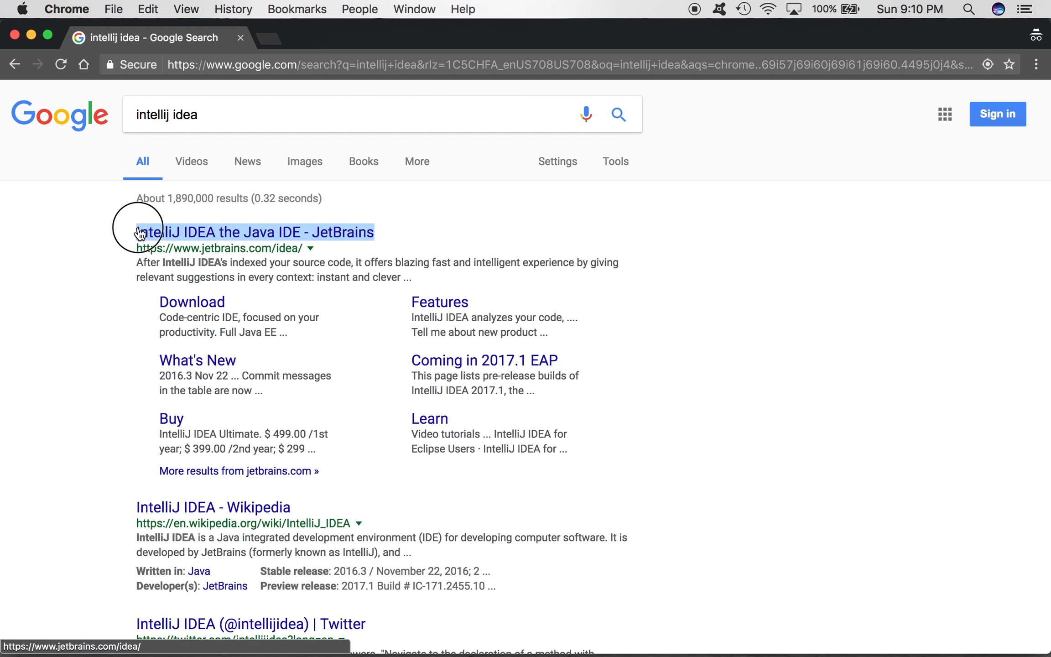
pyautogui.click(134, 229)
pyautogui.click(159, 238)
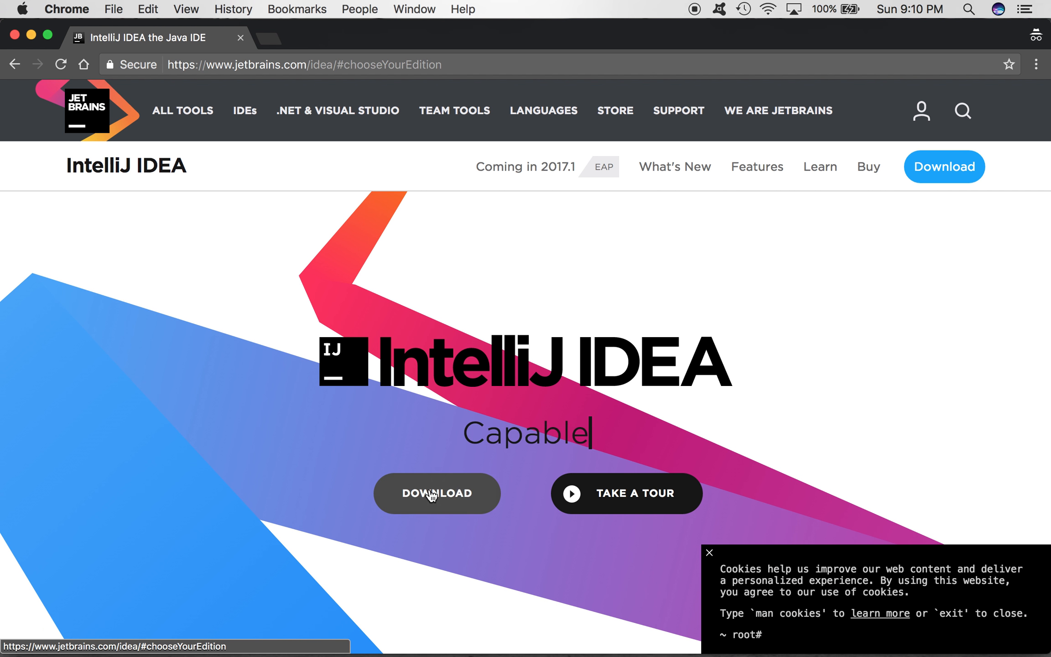
pyautogui.click(429, 491)
pyautogui.click(707, 553)
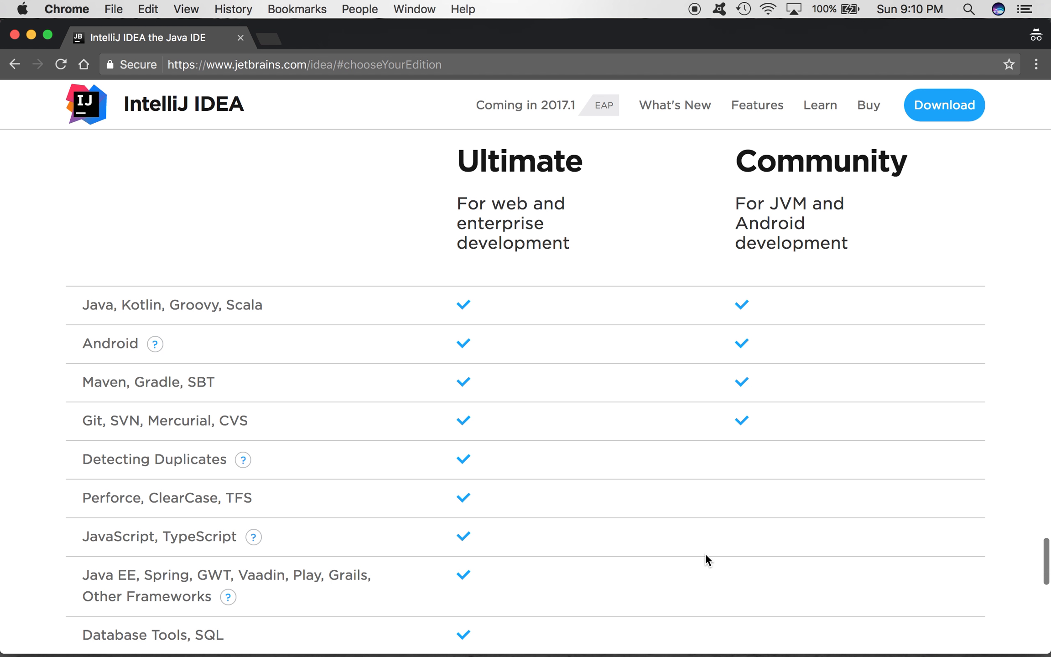
# Step: Compare the Ultimate and Community editions of IntelliJ IDEA by their supported features and download options
pyautogui.scroll(-5, 705, 555)
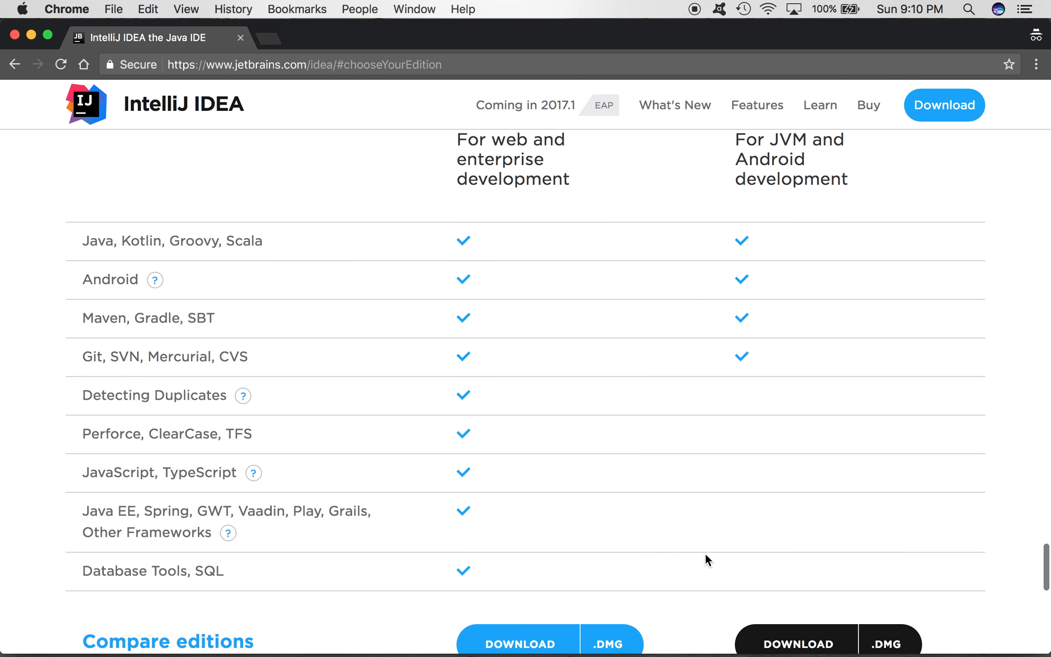
pyautogui.scroll(2, 705, 553)
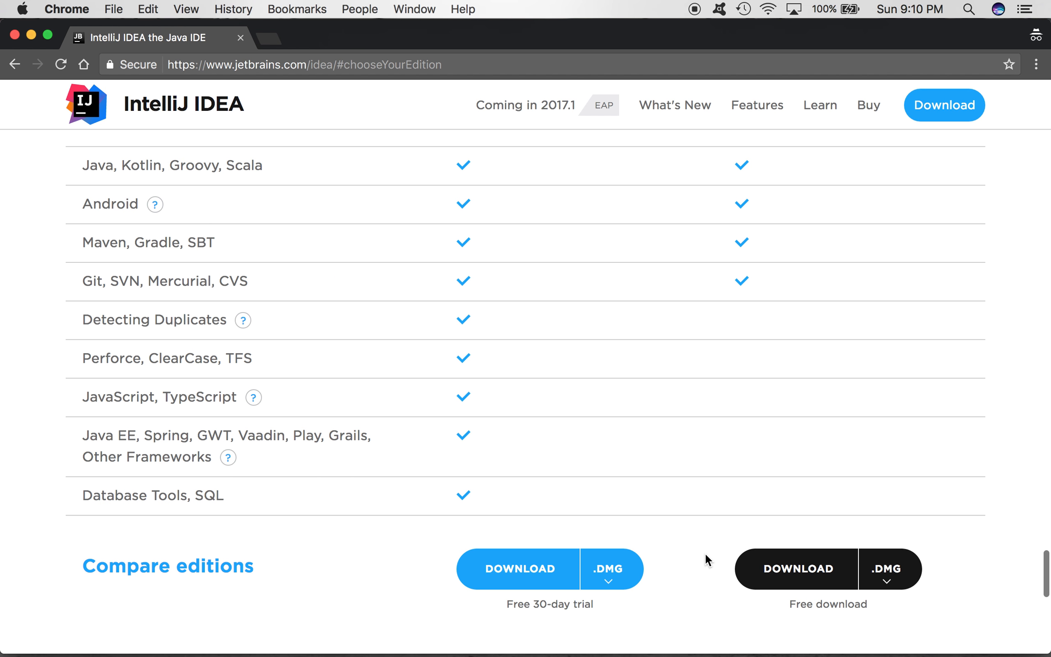
pyautogui.scroll(1, 679, 520)
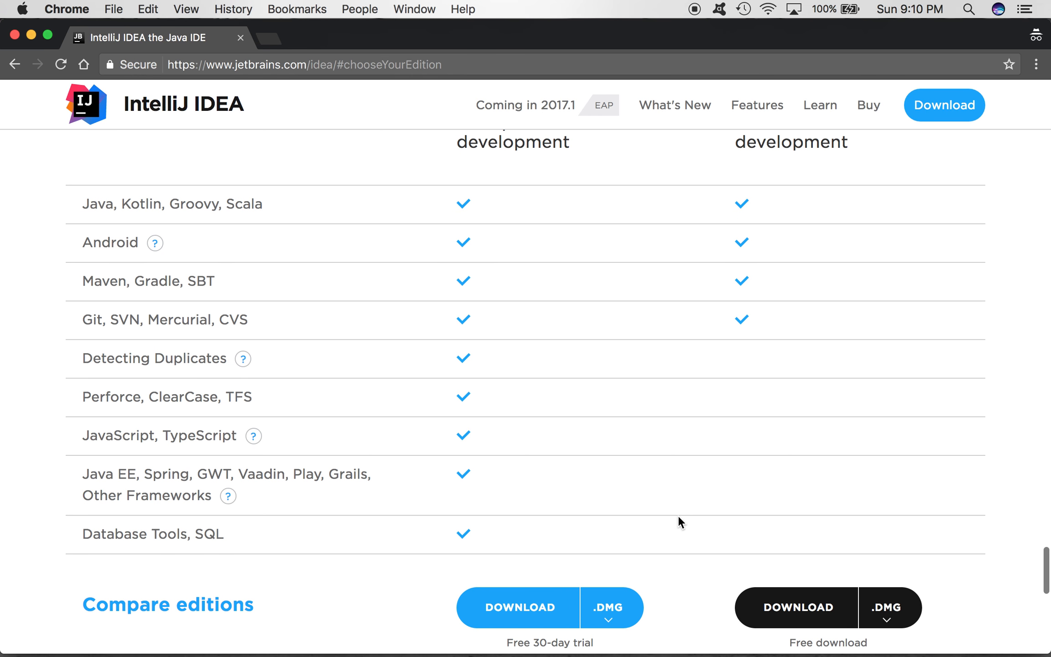
pyautogui.scroll(2, 679, 520)
pyautogui.scroll(1, 679, 515)
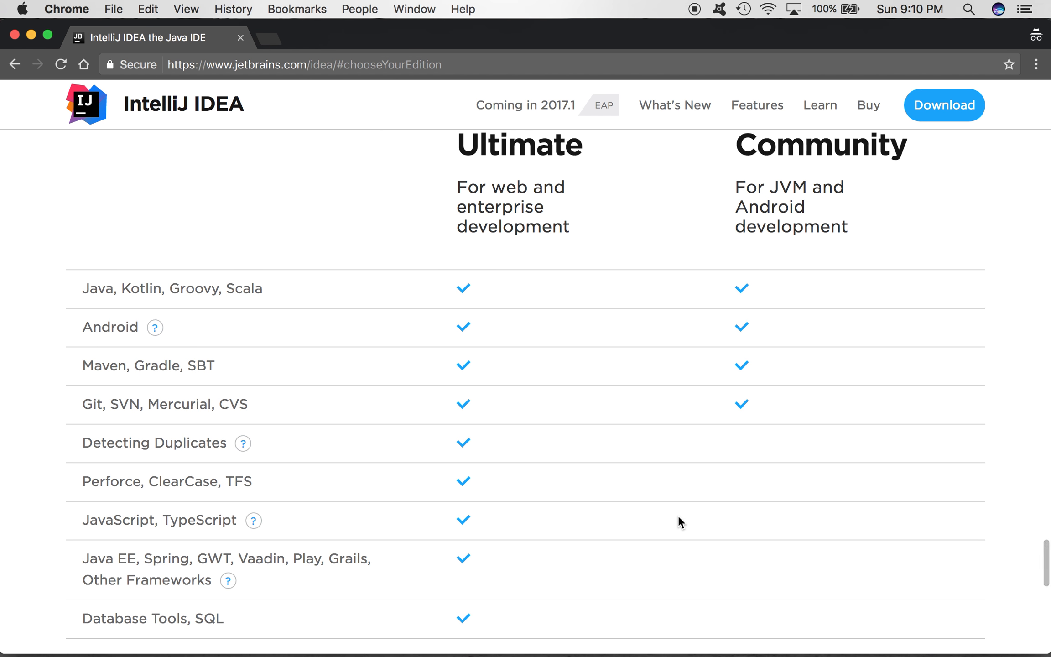
pyautogui.scroll(-3, 696, 529)
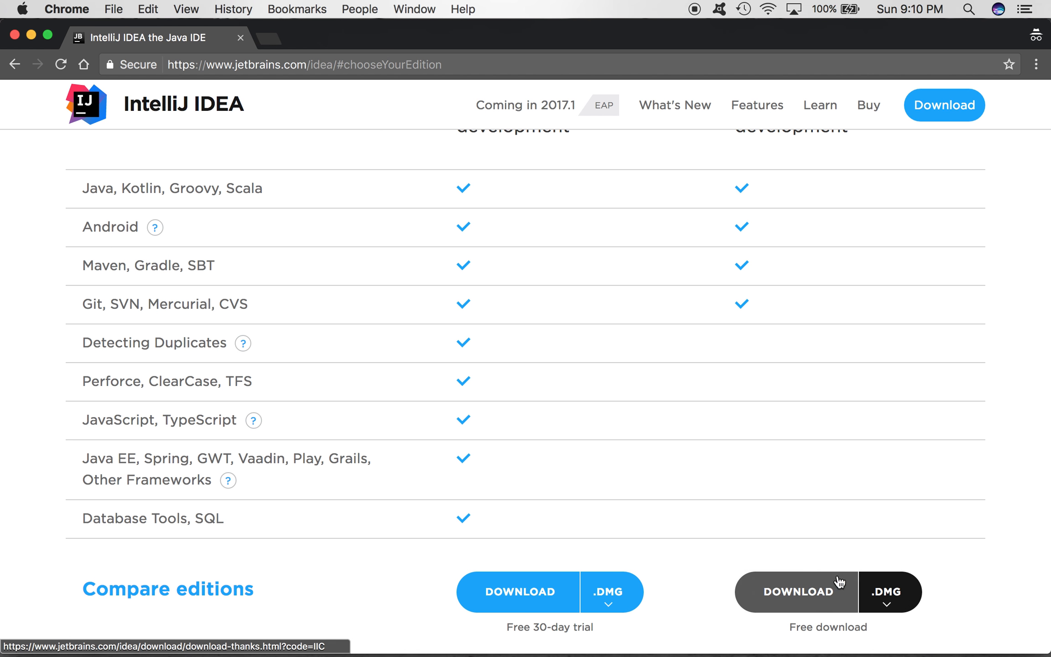
pyautogui.scroll(3, 786, 591)
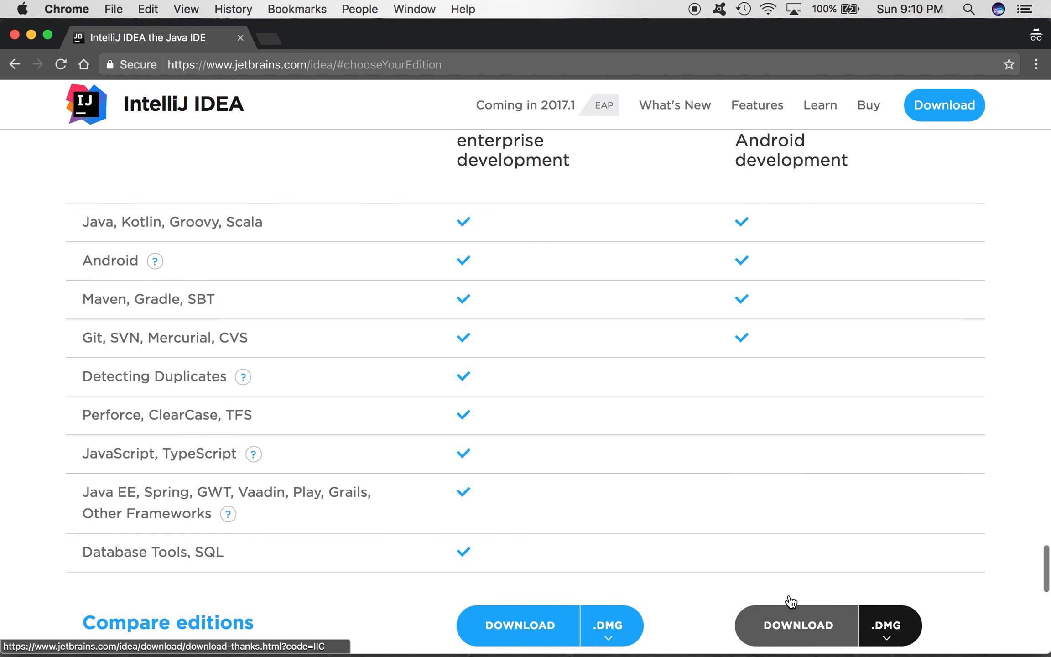
pyautogui.scroll(-3, 789, 598)
pyautogui.scroll(1, 788, 596)
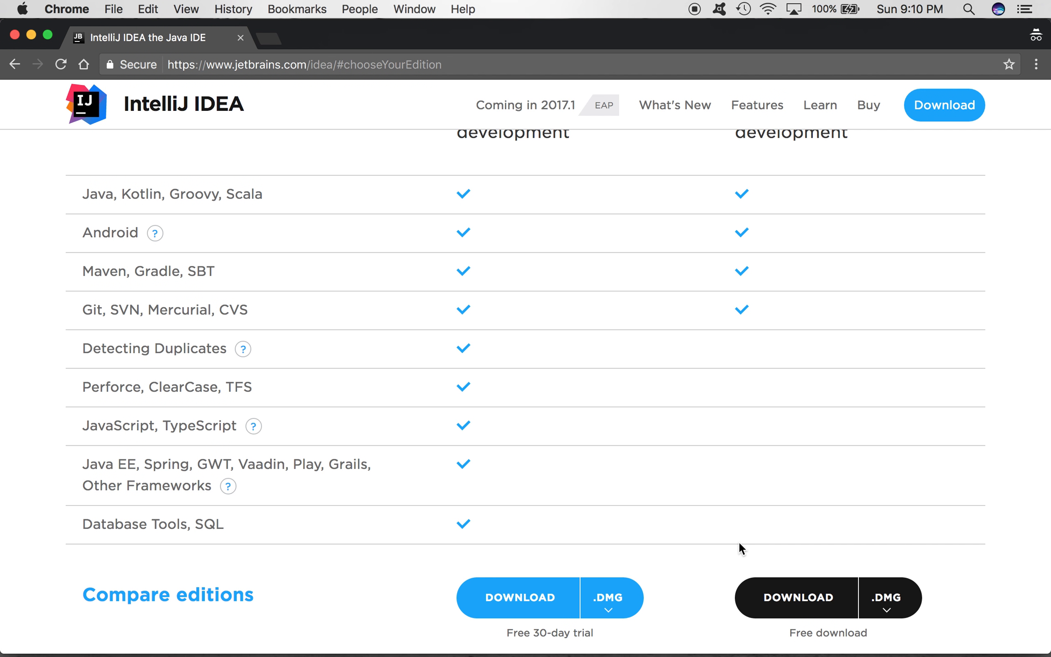
pyautogui.scroll(1, 739, 543)
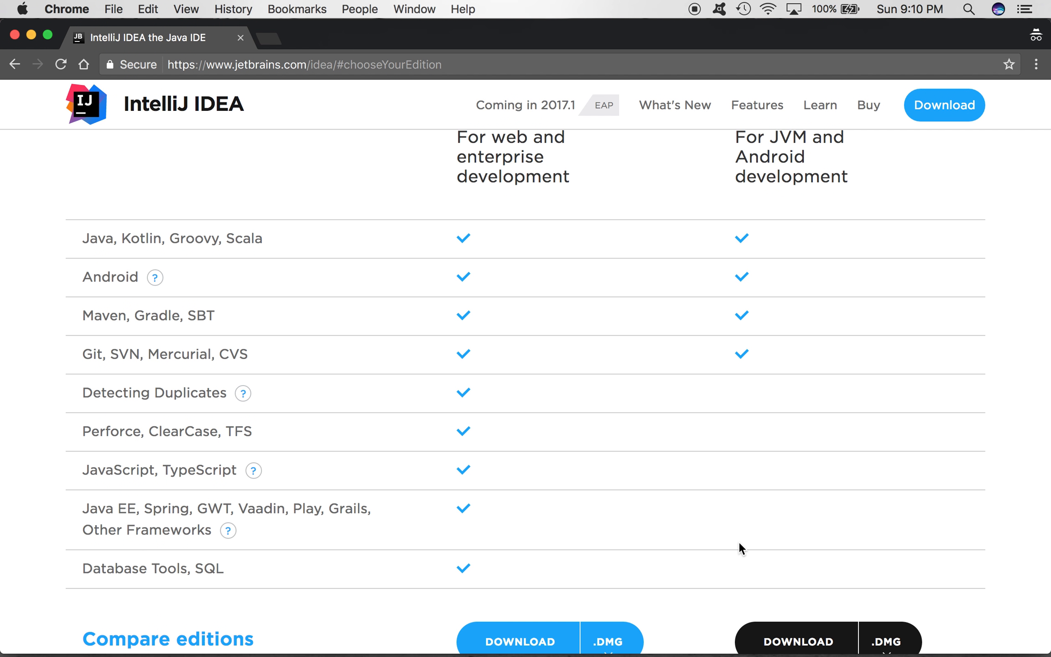
pyautogui.scroll(-2, 738, 541)
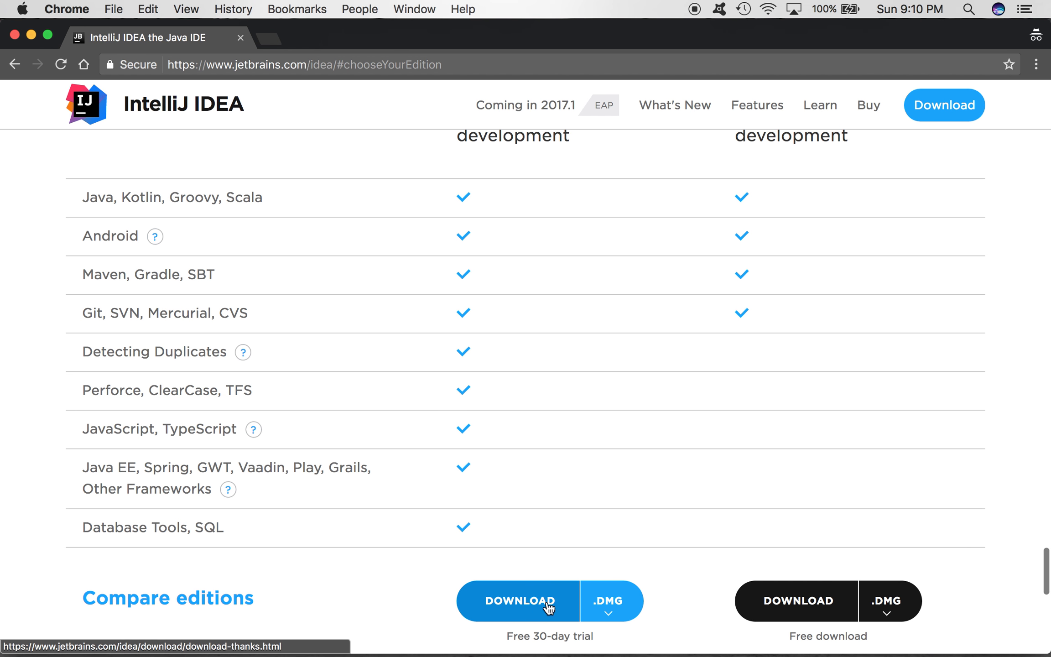
pyautogui.scroll(5, 547, 568)
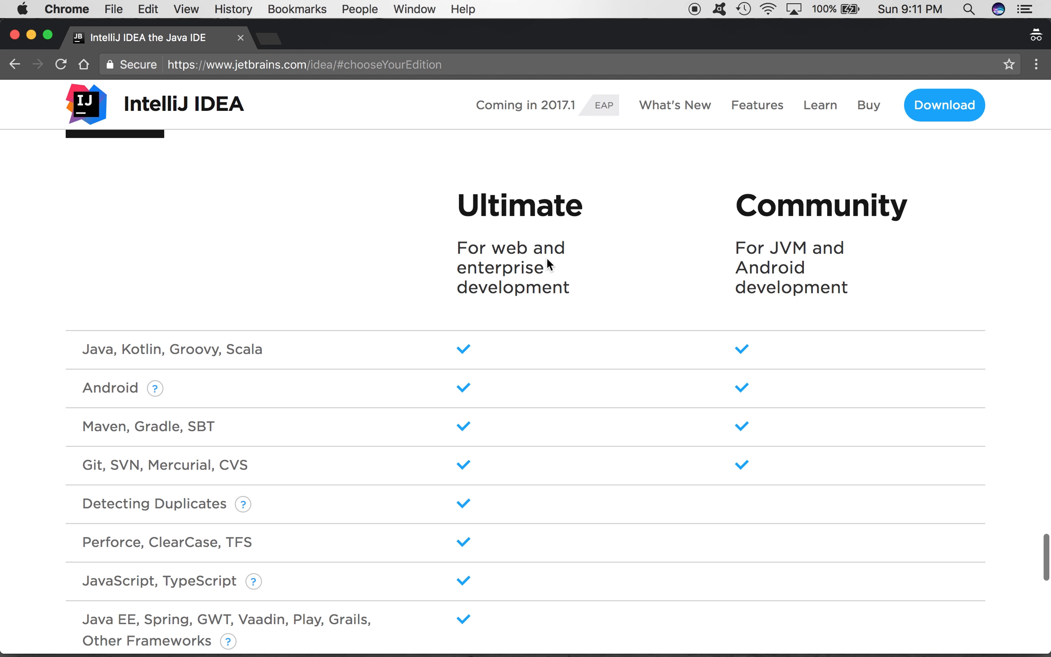
pyautogui.scroll(-3, 554, 302)
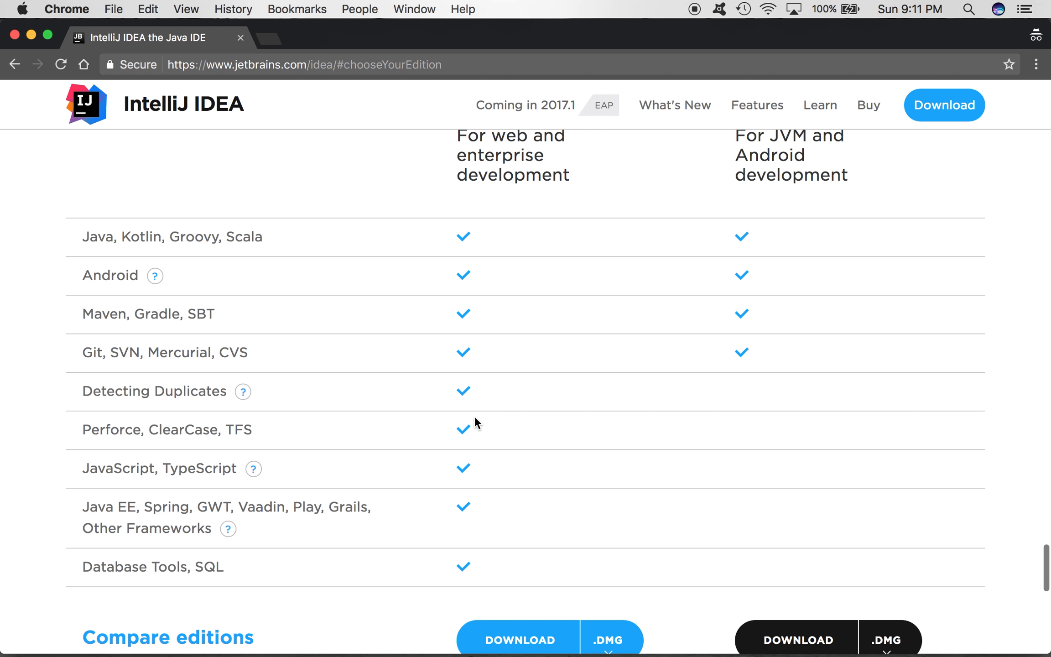
# Step: Examine which features in the comparison table are exclusive to the Ultimate edition, along with the downloads offered below it
pyautogui.moveTo(82, 391); pyautogui.dragTo(422, 564)
pyautogui.click(422, 563)
pyautogui.scroll(3, 529, 507)
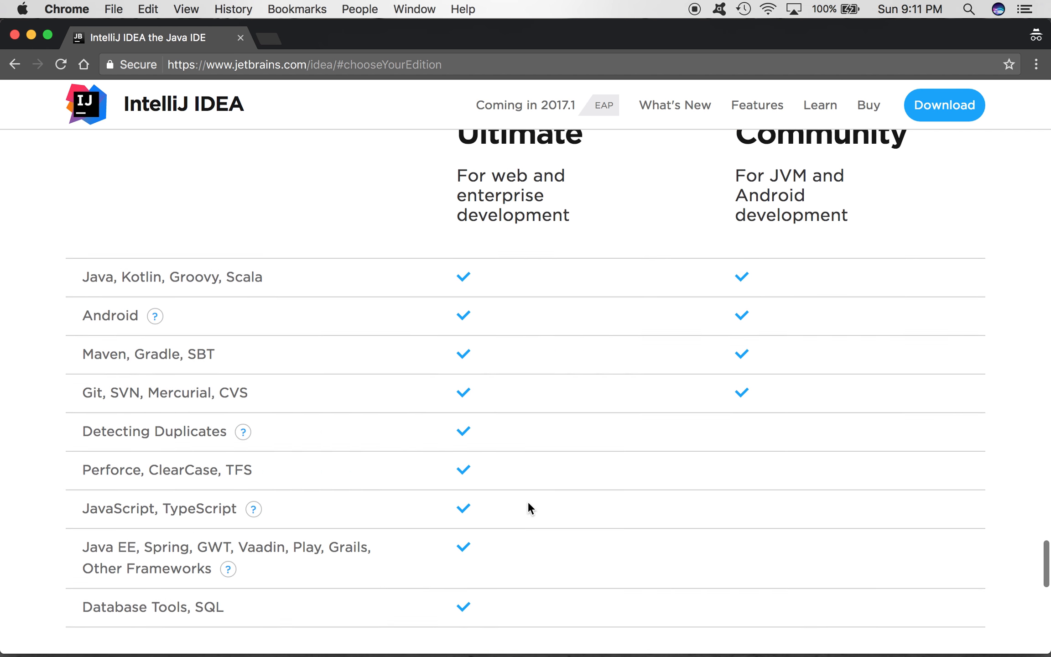
pyautogui.scroll(-1, 529, 508)
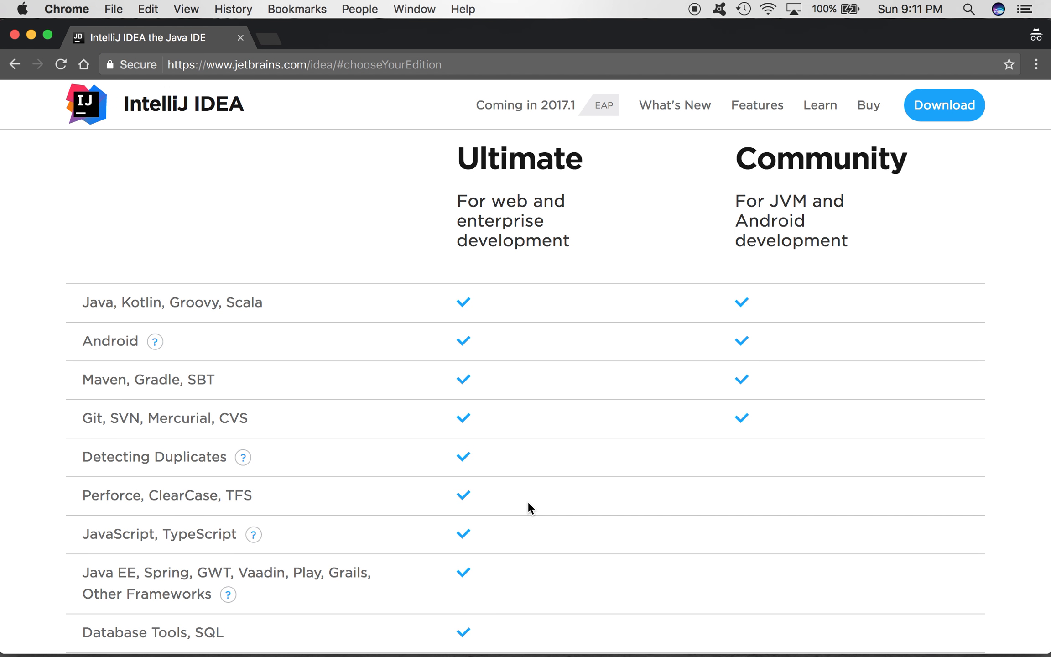
pyautogui.scroll(-4, 528, 506)
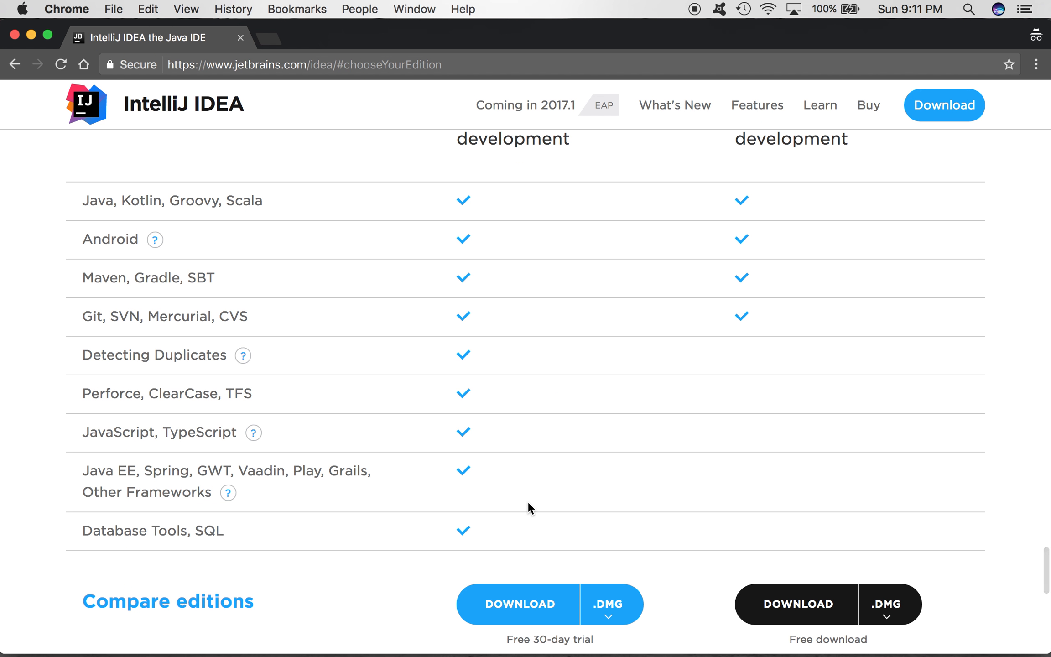
pyautogui.scroll(-4, 529, 506)
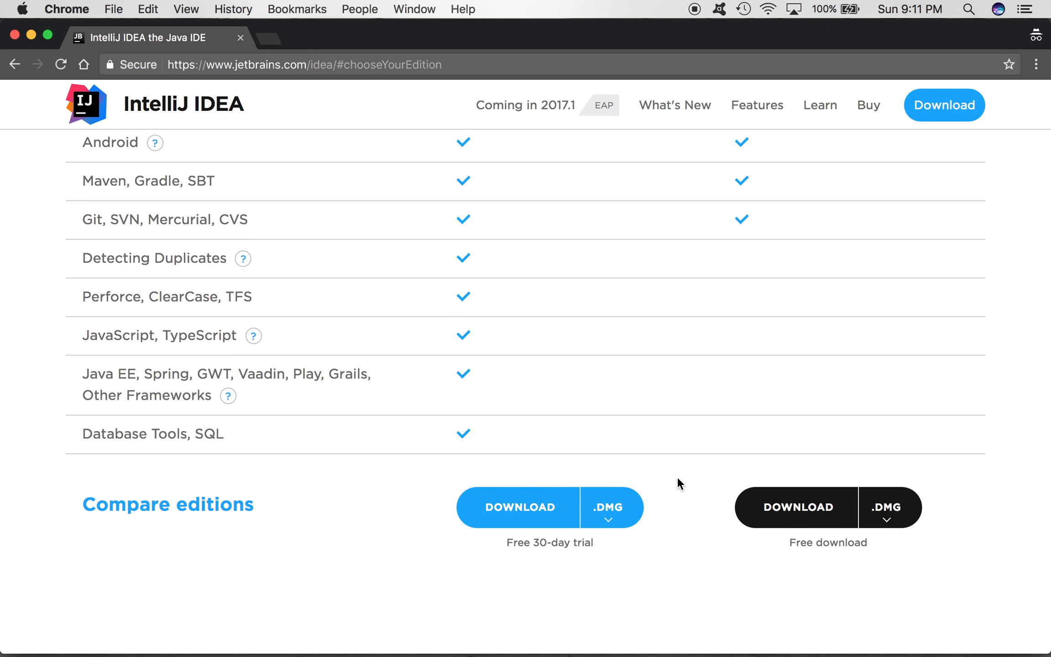
# Step: Switch to the IntelliJ IDEA welcome window and start creating a new project
pyautogui.hotkey('ctrl', 'Up')
pyautogui.click(729, 162)
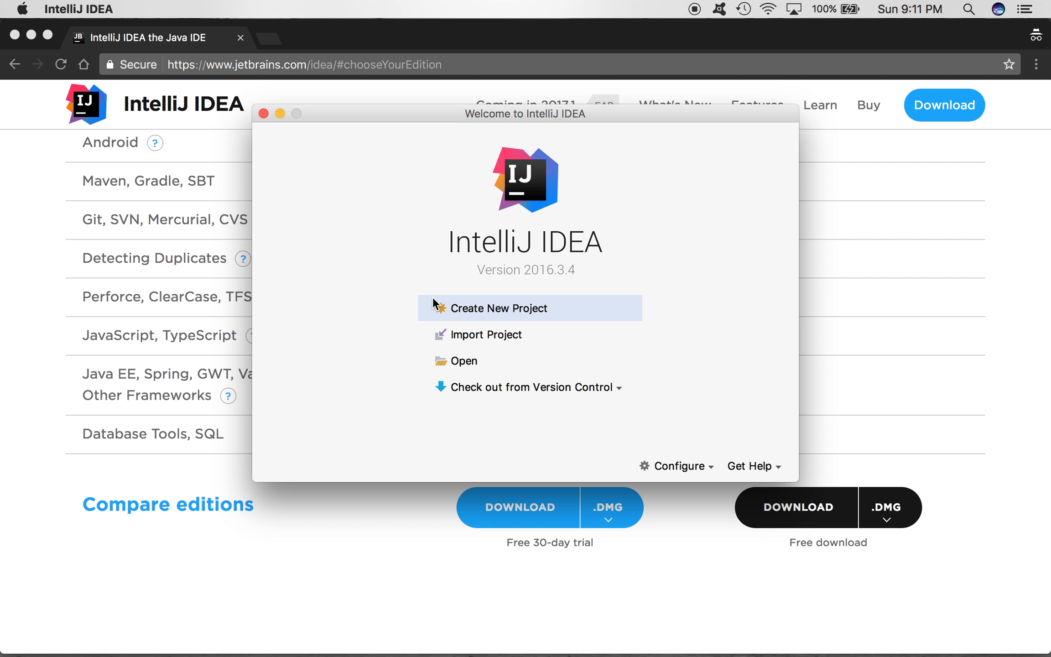
pyautogui.click(480, 312)
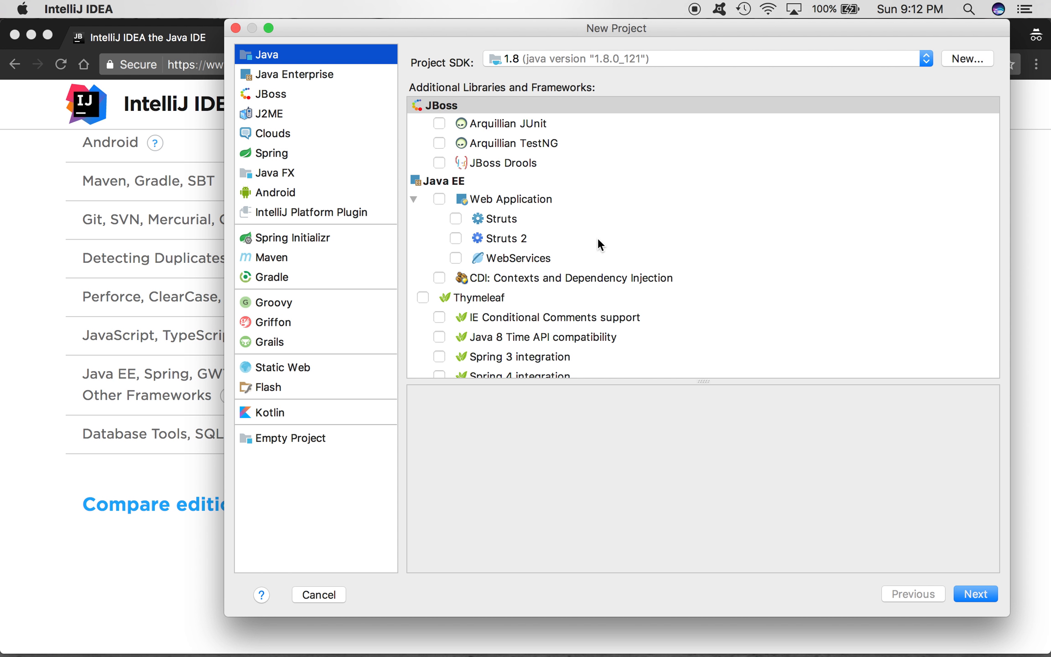
# Step: Add a JDK as project SDK from Macintosh HD/Library/Java/JavaVirtualMachines, choosing the jdk1.8.0_121.jdk folder
pyautogui.click(960, 55)
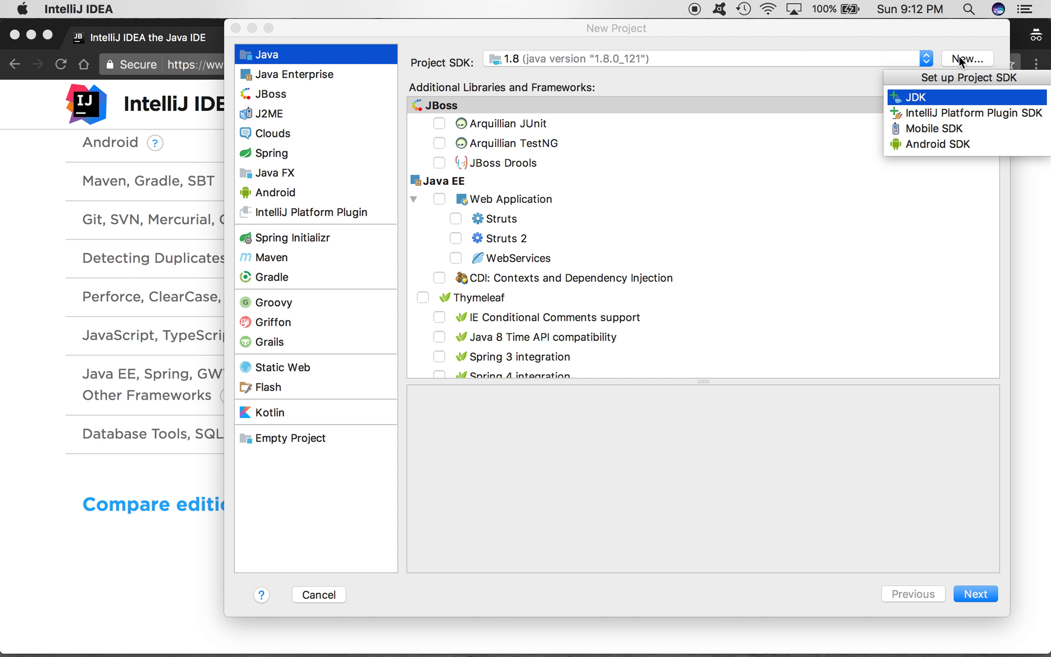
pyautogui.click(950, 99)
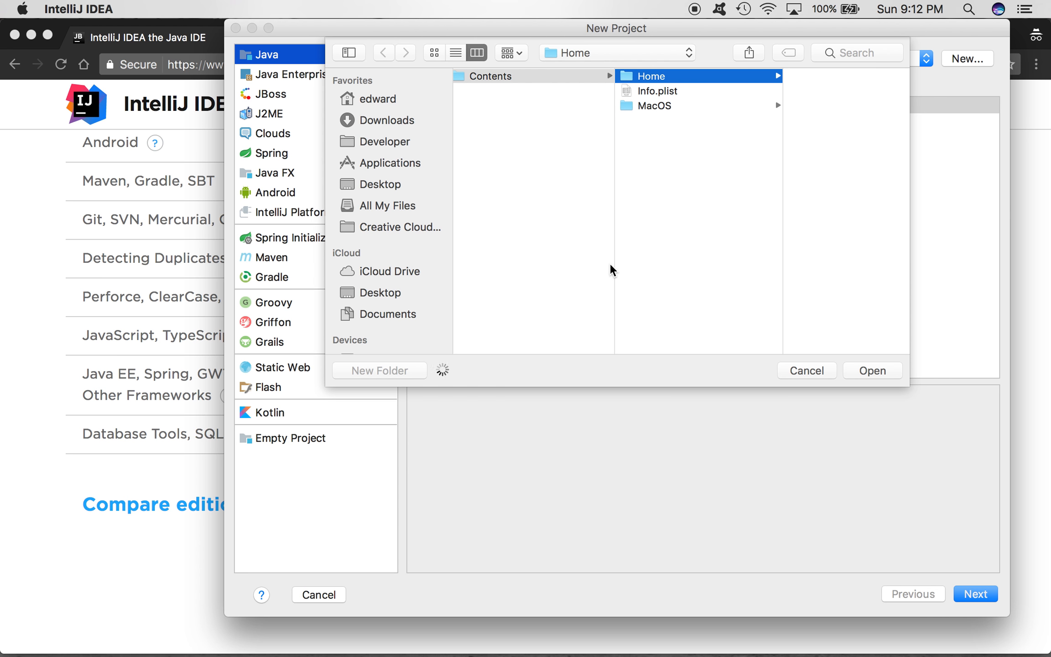
pyautogui.scroll(-5, 385, 308)
pyautogui.scroll(-2, 385, 308)
pyautogui.click(383, 119)
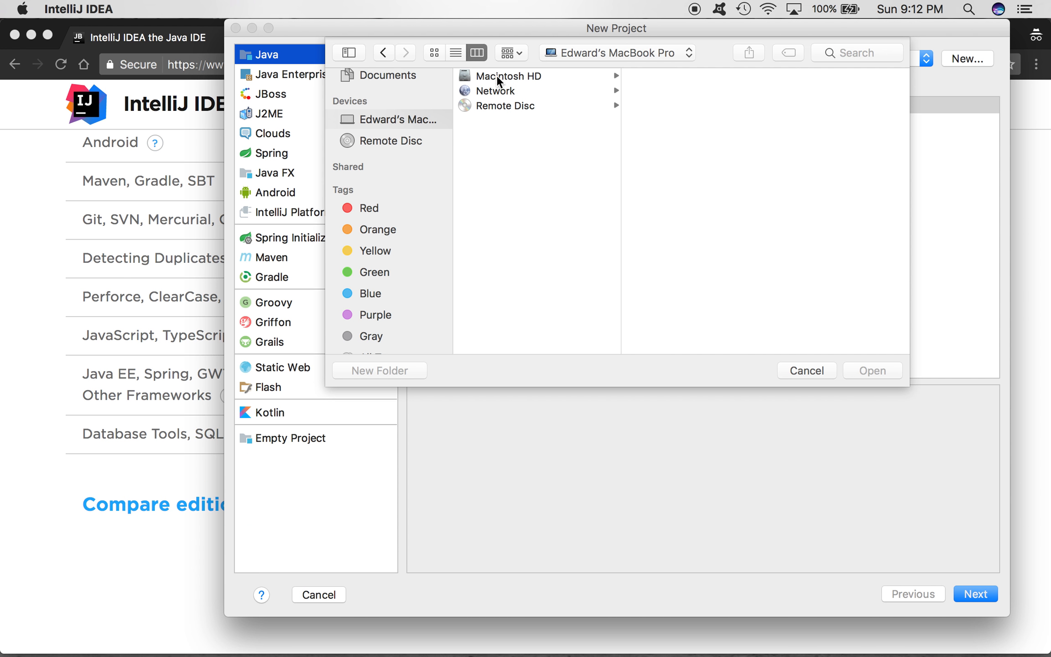
pyautogui.click(534, 77)
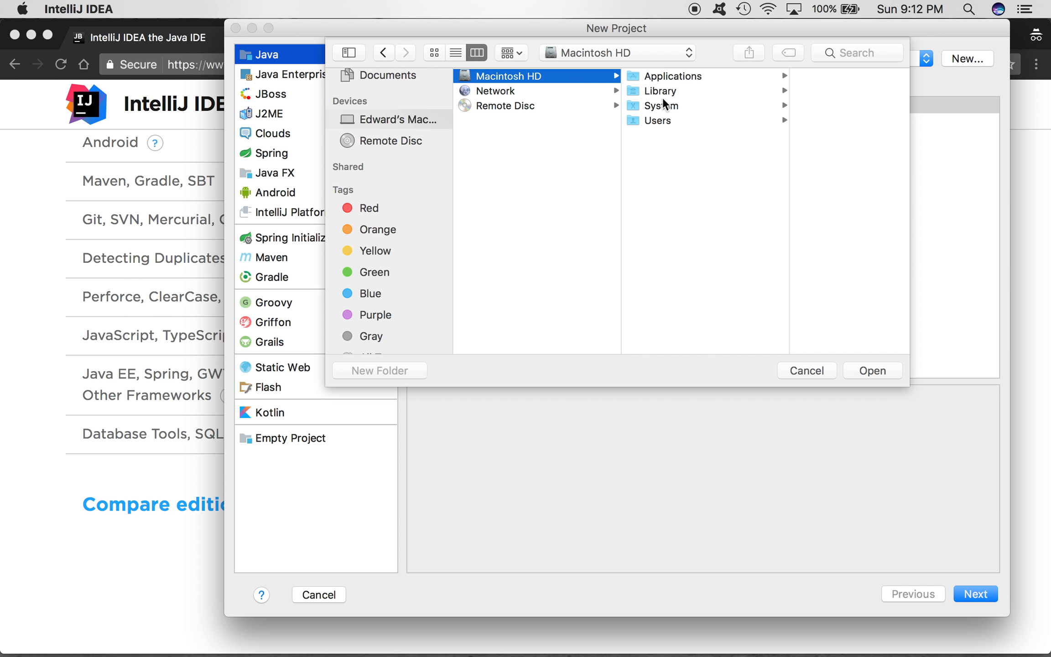
pyautogui.click(676, 90)
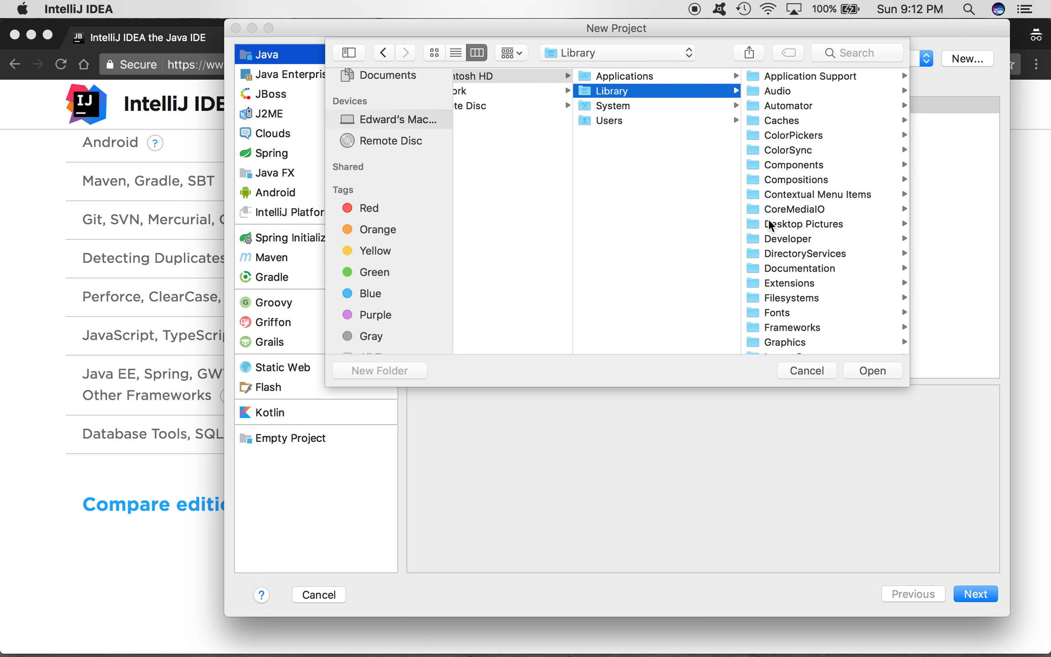
pyautogui.press('j')
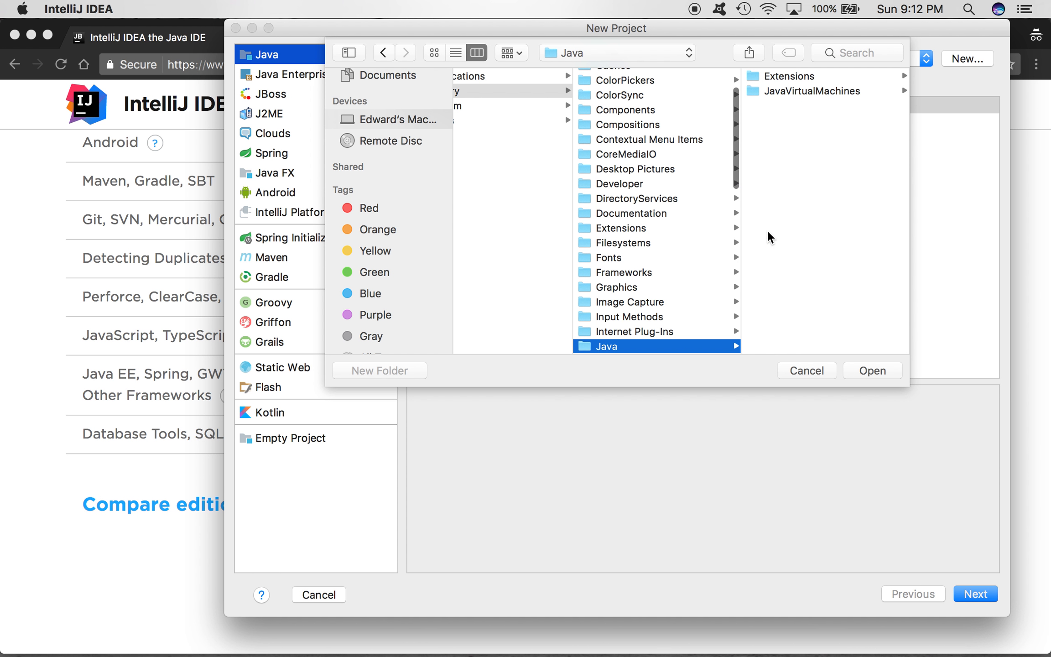
pyautogui.click(818, 89)
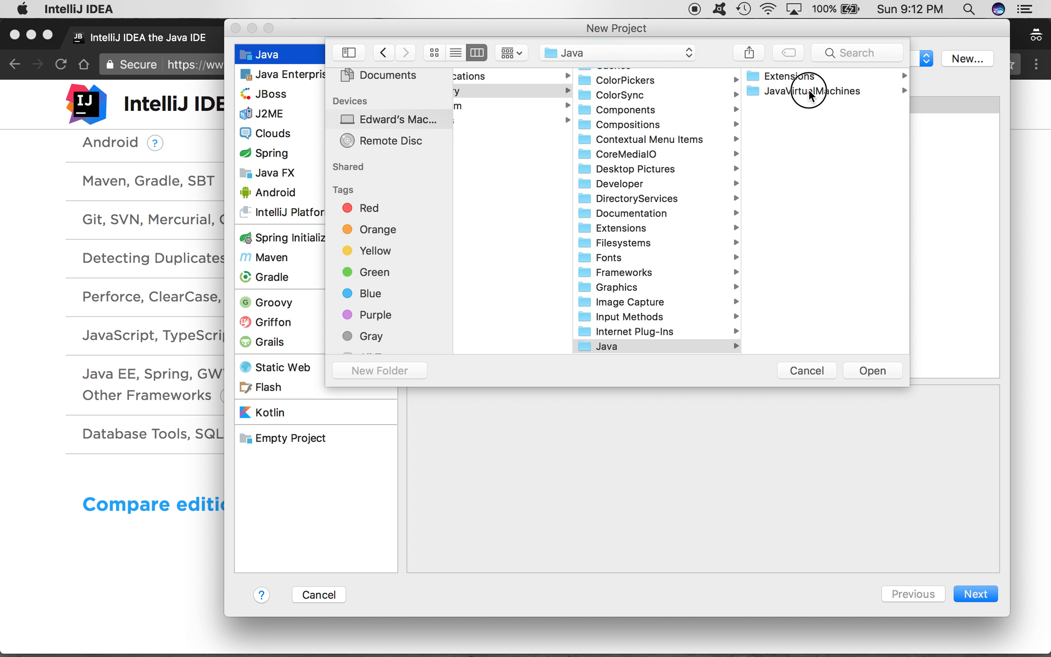
pyautogui.click(800, 76)
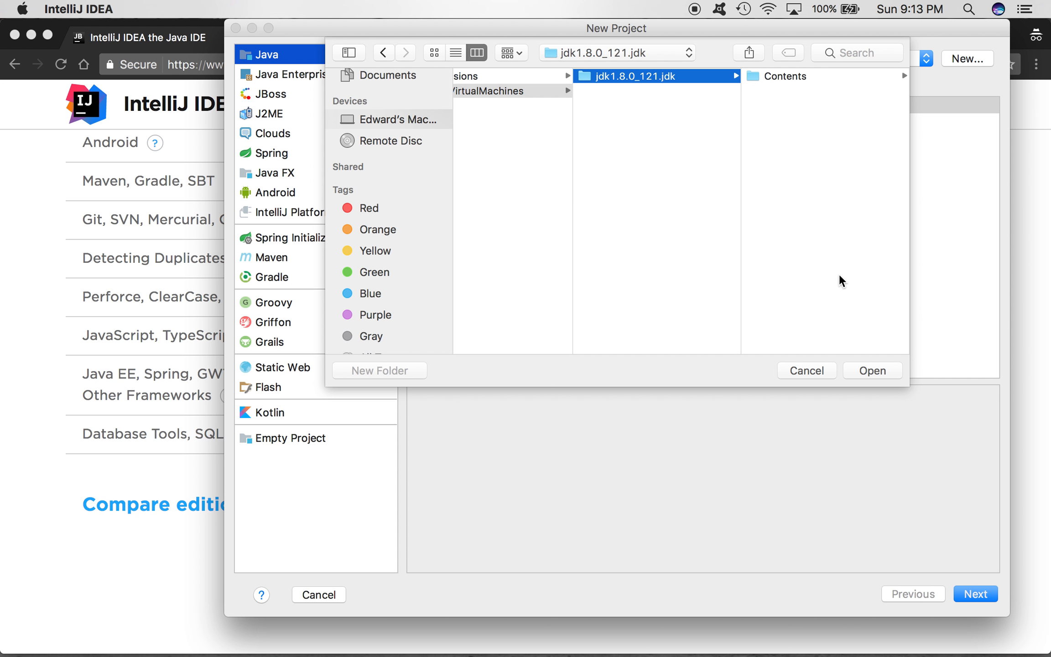
pyautogui.click(872, 372)
# Step: Check the available project SDK choices, including Java 1.8, and cancel the new project
pyautogui.click(892, 57)
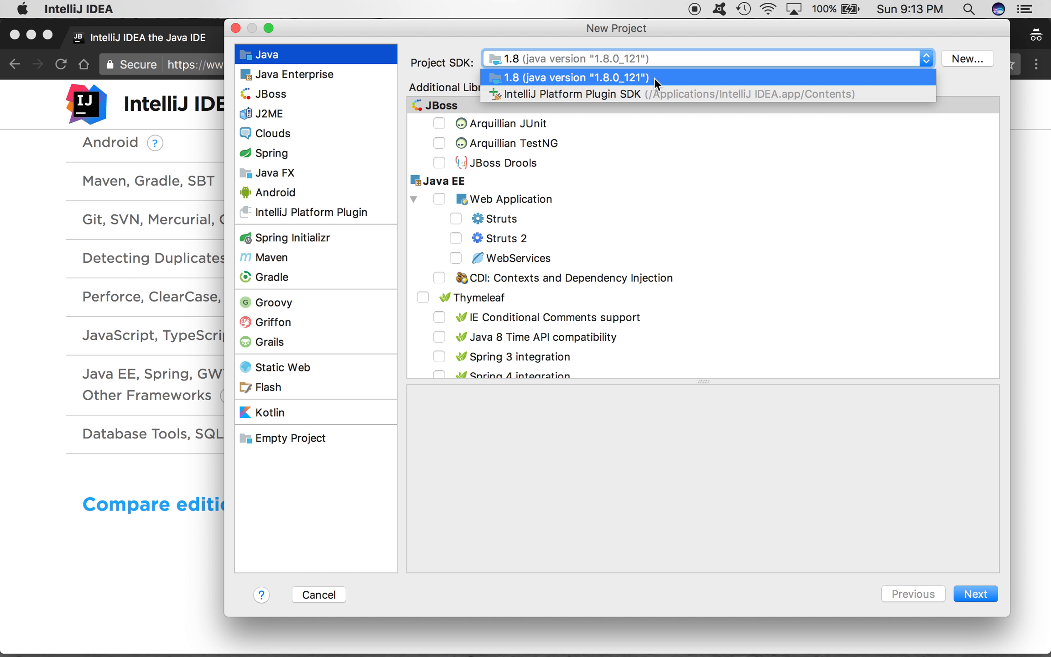
pyautogui.click(717, 55)
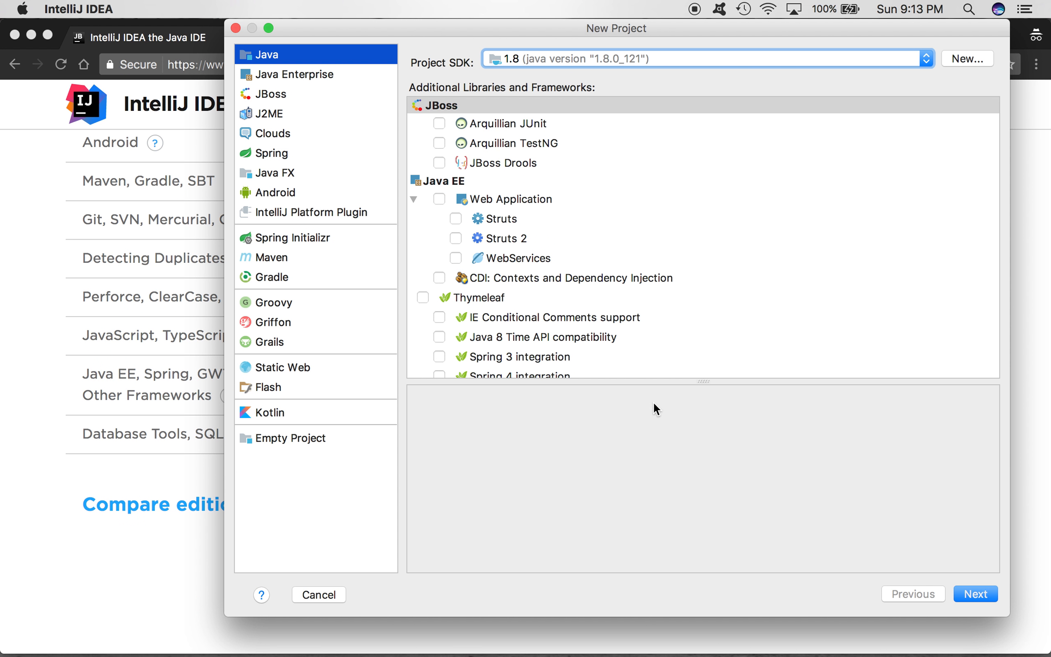
pyautogui.click(330, 594)
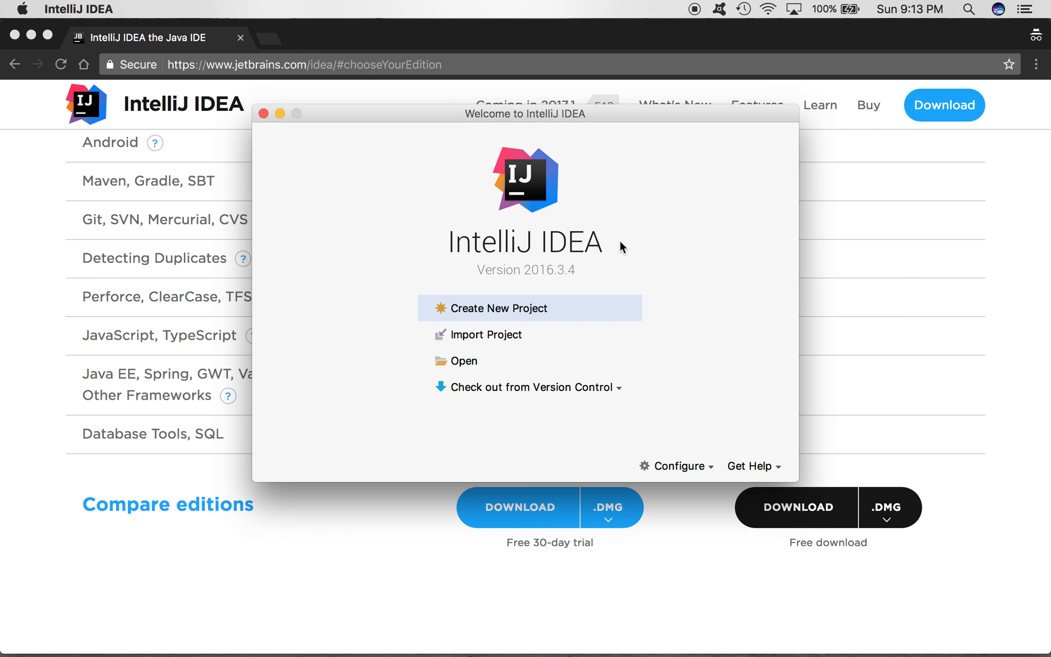